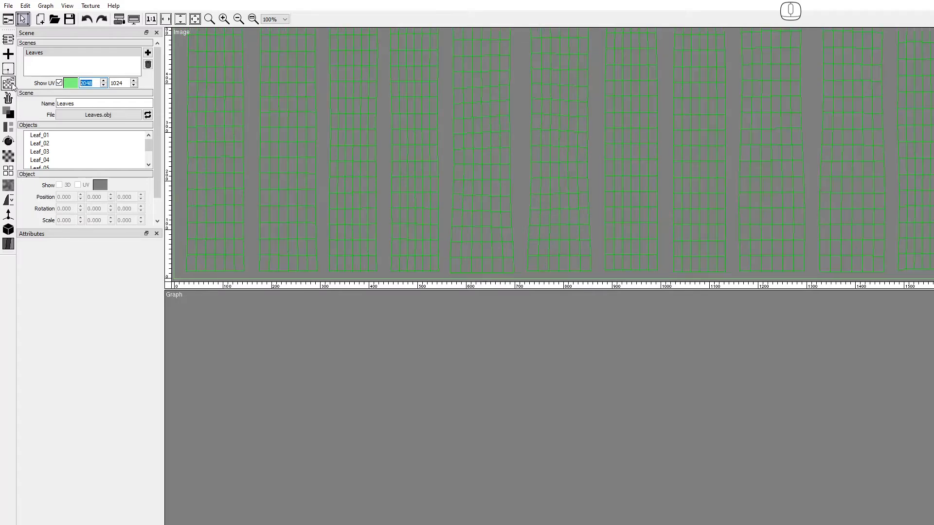
Step: Add a Mesh Components node that outputs uv_borders with a padding of 0
left_click(239, 18)
left_click_drag(650, 127, 588, 187)
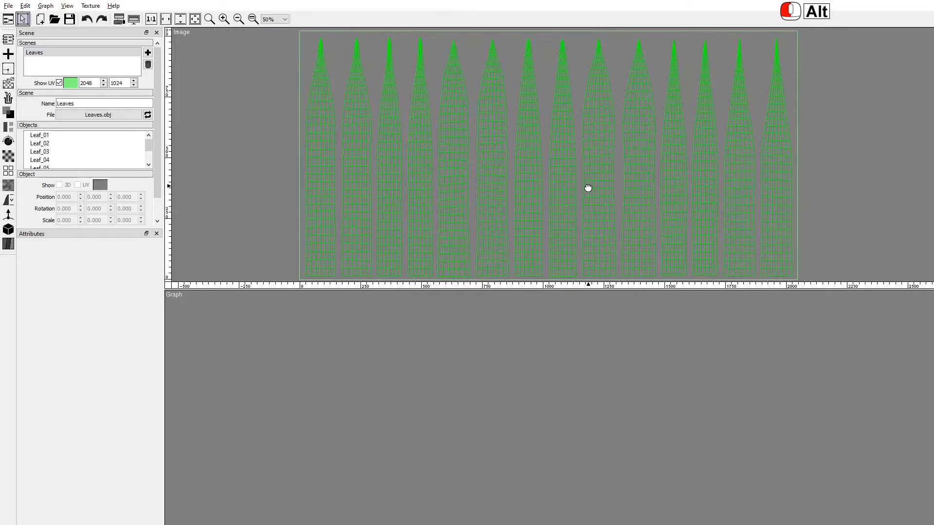
left_click(9, 230)
left_click_drag(99, 230, 301, 309)
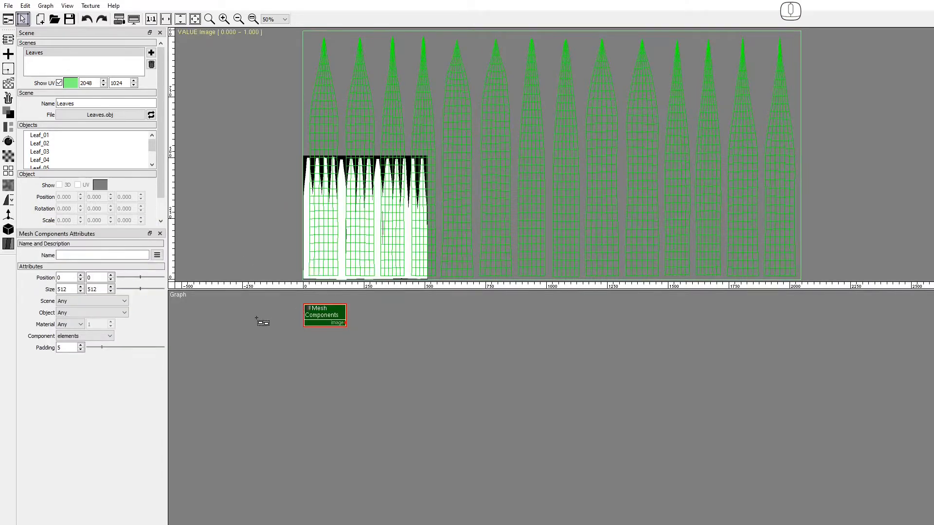
left_click(77, 336)
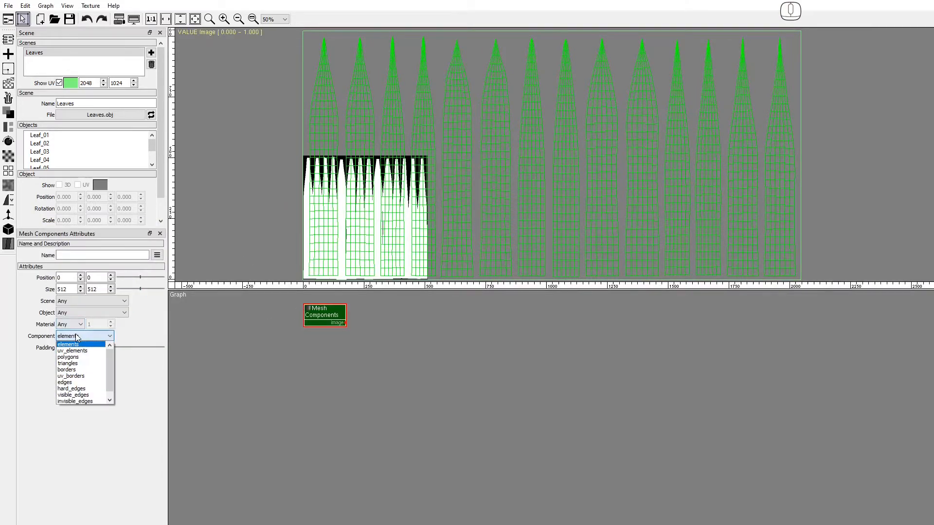
left_click(78, 376)
left_click_drag(89, 347, 78, 347)
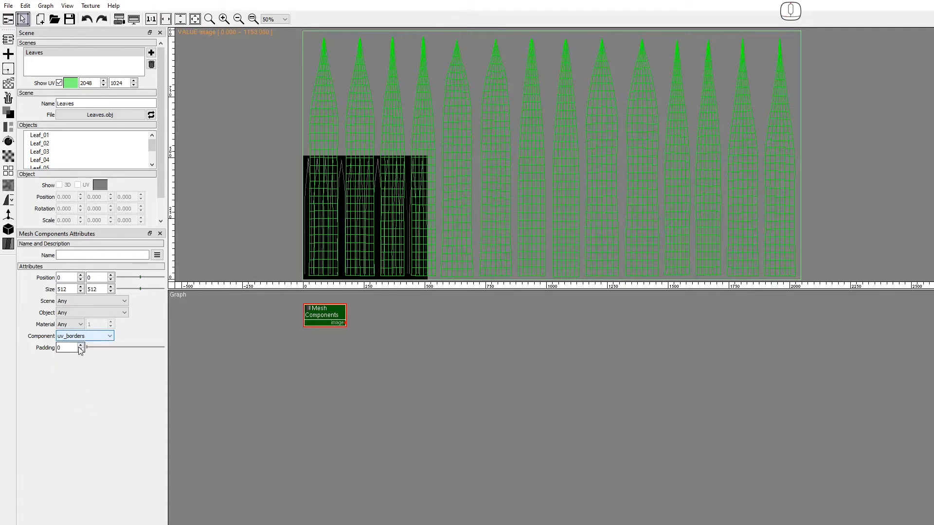
Step: Hide the UV overlay and add a Frame node with a size of 2048 by 1024
left_click(58, 83)
left_click(6, 71)
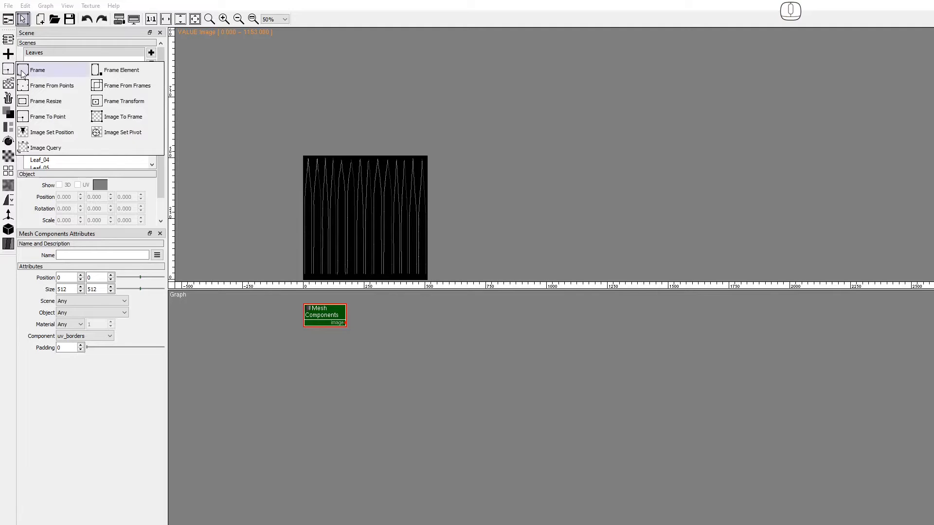
left_click(21, 72)
left_click(233, 308)
double_click(65, 289)
type("2048")
key("Tab")
type("102")
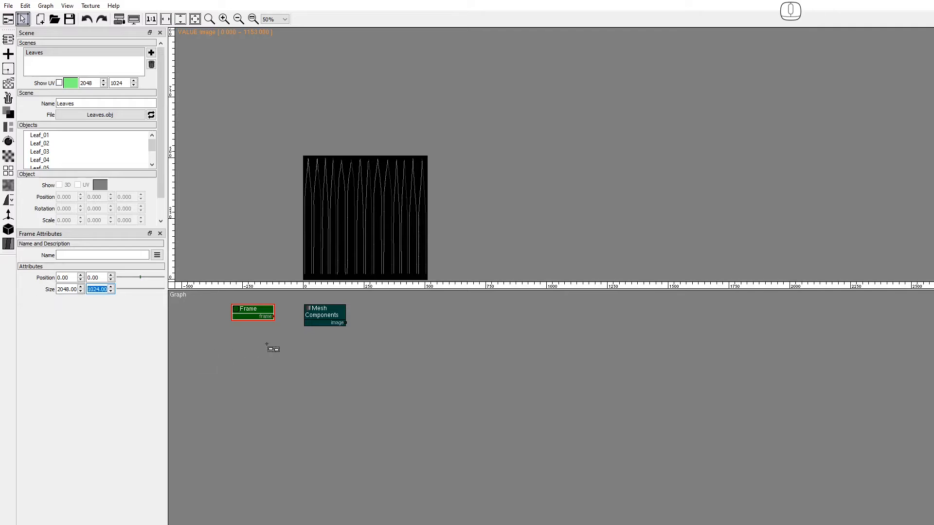
Step: Expose the frame attribute on the Mesh Components node and connect the Frame node's output to it
right_click(317, 318)
left_click(326, 337)
left_click(350, 427)
left_click_drag(273, 316, 302, 325)
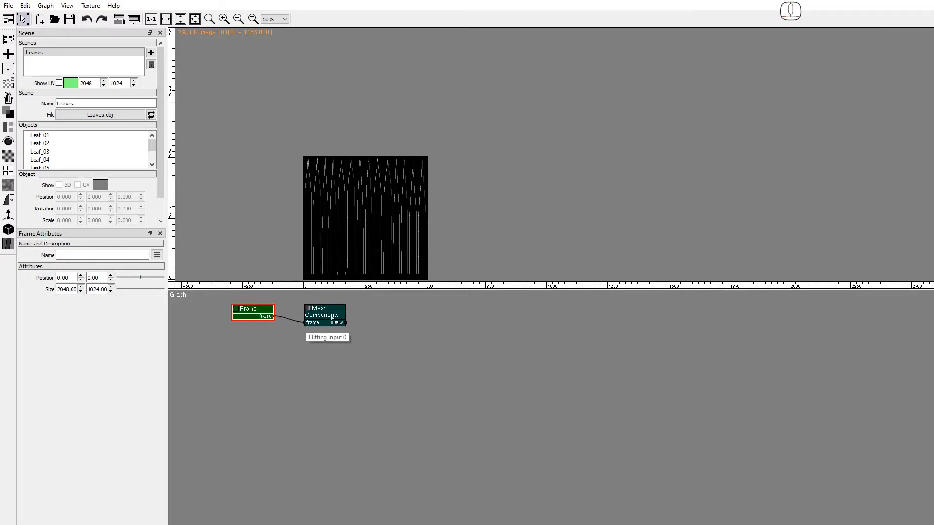
left_click(332, 319)
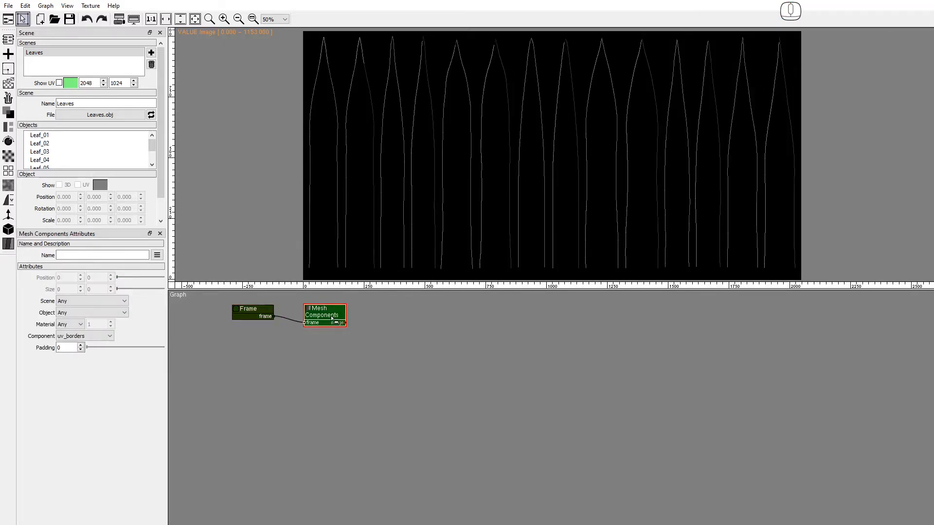
Step: Add a Value Condition node fed by Mesh Components, set its condition to v != min, and check it against the UV overlay
left_click(12, 201)
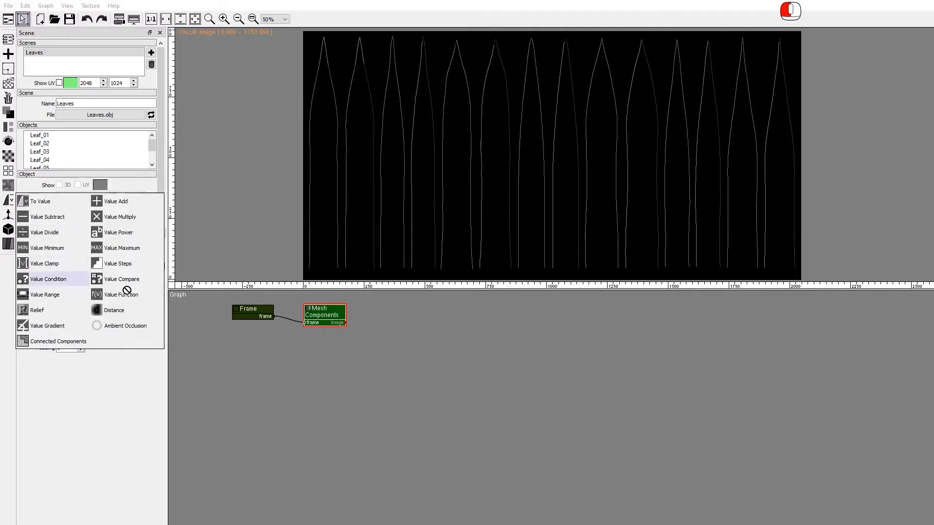
left_click(352, 306)
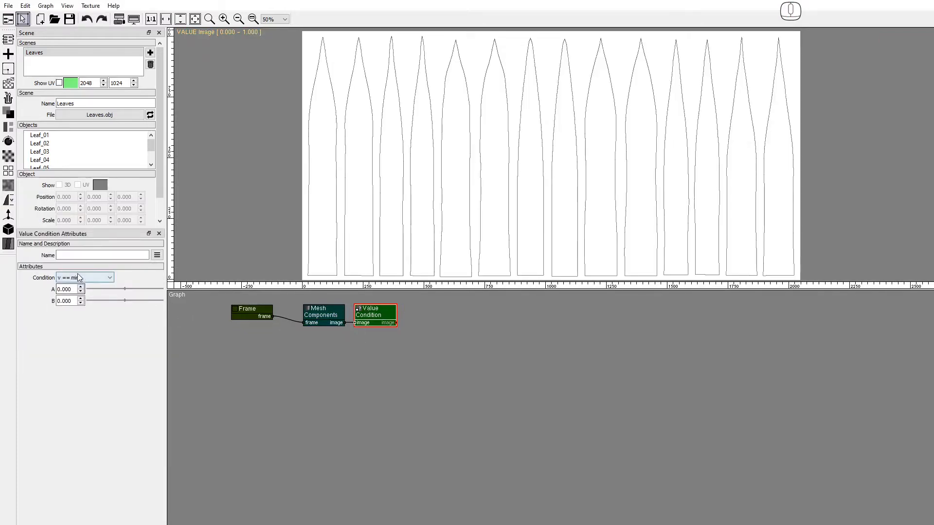
left_click(79, 278)
left_click(74, 293)
left_click(59, 83)
left_click(59, 83)
Step: Move the mesh nodes down, add a Checker node above them, and connect the Frame to its exposed frame attribute
left_click_drag(426, 360, 315, 354)
right_click(305, 302)
type("Che")
key("Return")
right_click(312, 317)
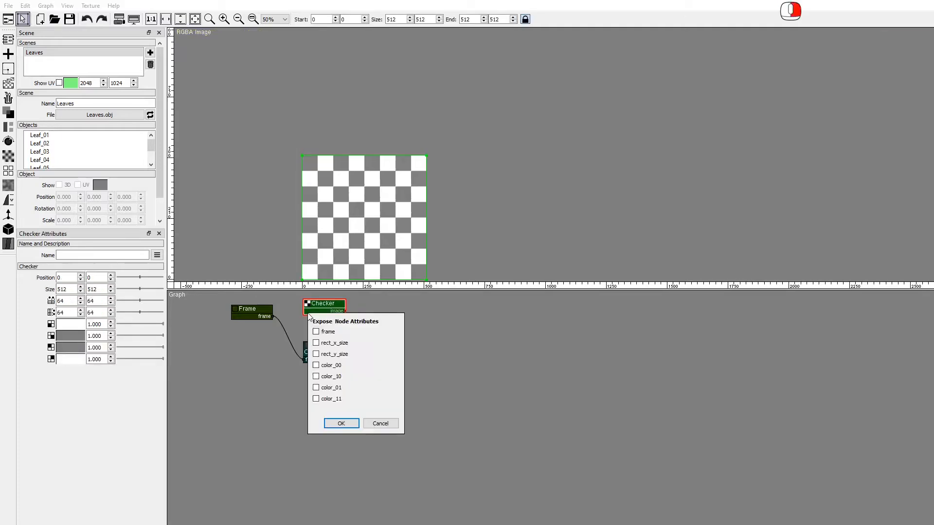
left_click(355, 424)
left_click_drag(273, 317, 305, 312)
Step: Set the Checker's two row heights to 40 and 15
left_click_drag(71, 313, 14, 312)
type("40")
key("Tab")
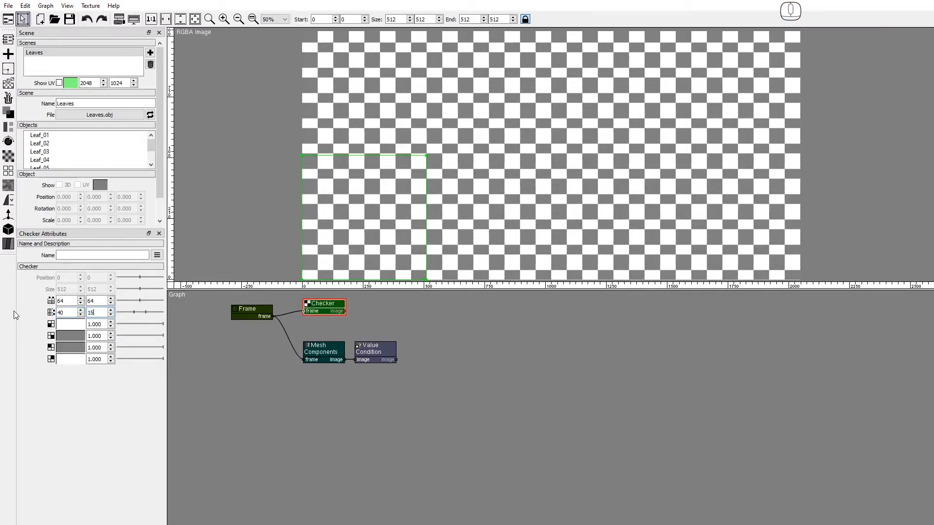
key("Return")
Step: Recolor the Checker as solid horizontal stripes, with white for its first two colors and black for its last two
left_click(69, 334)
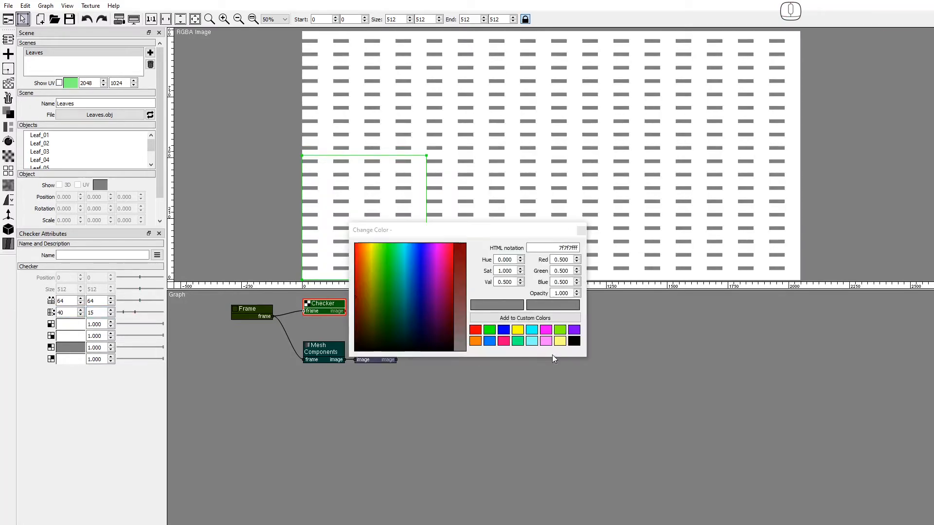
left_click(574, 341)
left_click(582, 231)
left_click_drag(71, 348, 75, 359)
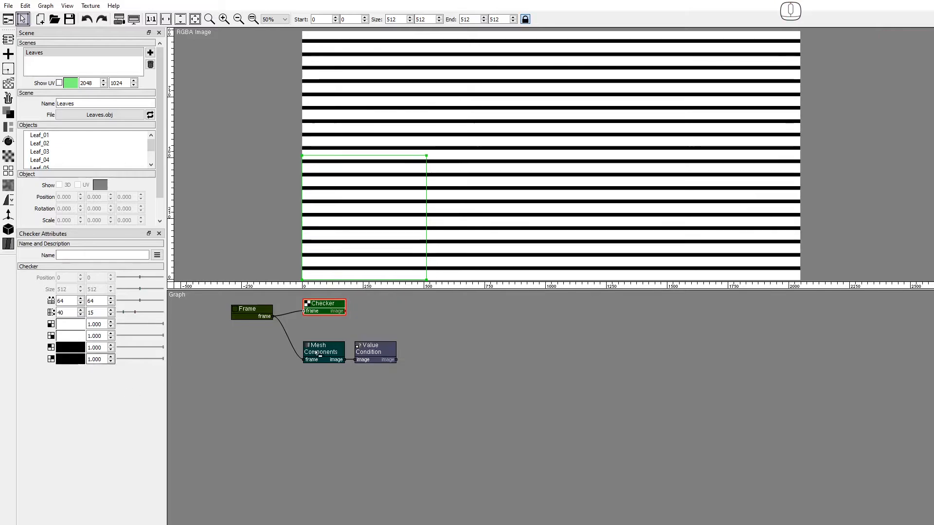
Step: Add a Perlin Noise node between the Checker and Mesh Components nodes and connect the Frame to its exposed frame attribute
key("space")
type("Per")
left_click(334, 340)
left_click_drag(389, 383, 325, 354)
left_click_drag(319, 351, 320, 358)
right_click(314, 331)
key("Return")
left_click_drag(274, 317, 305, 338)
Step: Set the Perlin Noise frequency to 64 by 32, turn on Auto Level, and change the seed to 4
left_click_drag(70, 313, 14, 311)
type("64")
key("Tab")
type("32")
key("Tab")
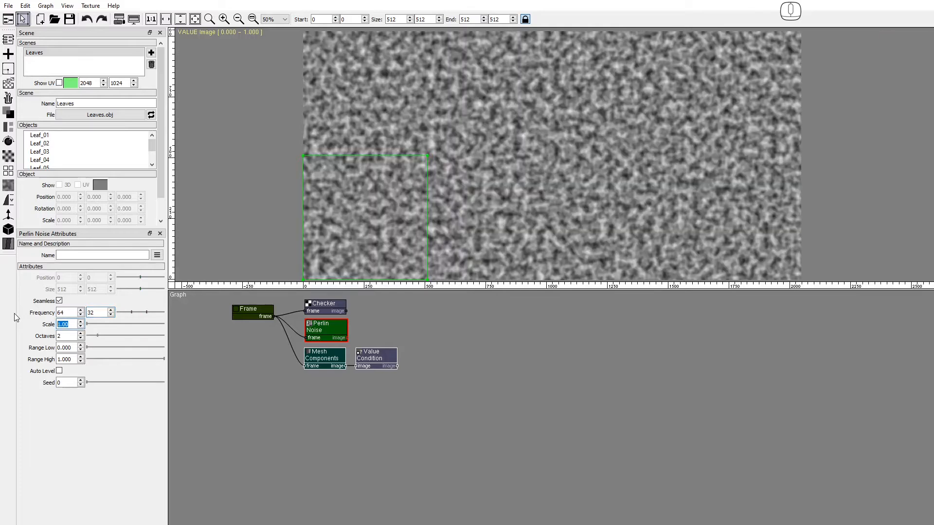
left_click(59, 371)
scroll(80, 383, "up", 4)
Step: Add a Warp node that takes the Checker as its image and the Perlin Noise as its height
left_click(10, 200)
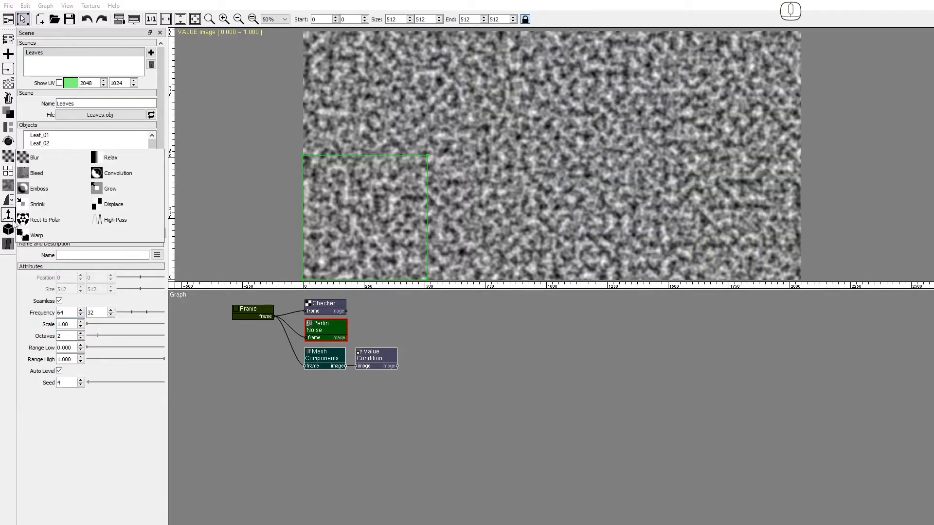
left_click_drag(39, 236, 205, 237)
left_click_drag(361, 307, 360, 323)
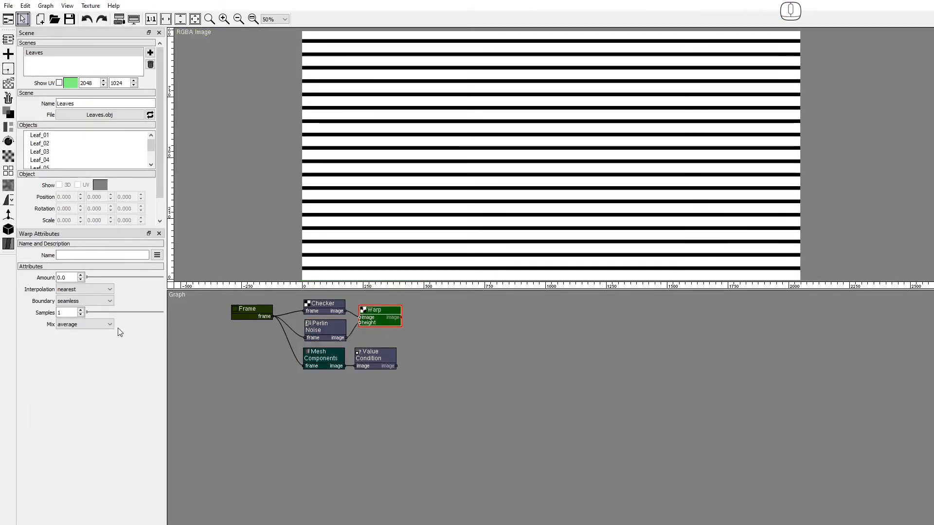
Step: Set the Warp amount to 30 and raise its number of samples
left_click_drag(86, 278, 152, 277)
double_click(63, 278)
type("30")
key("Return")
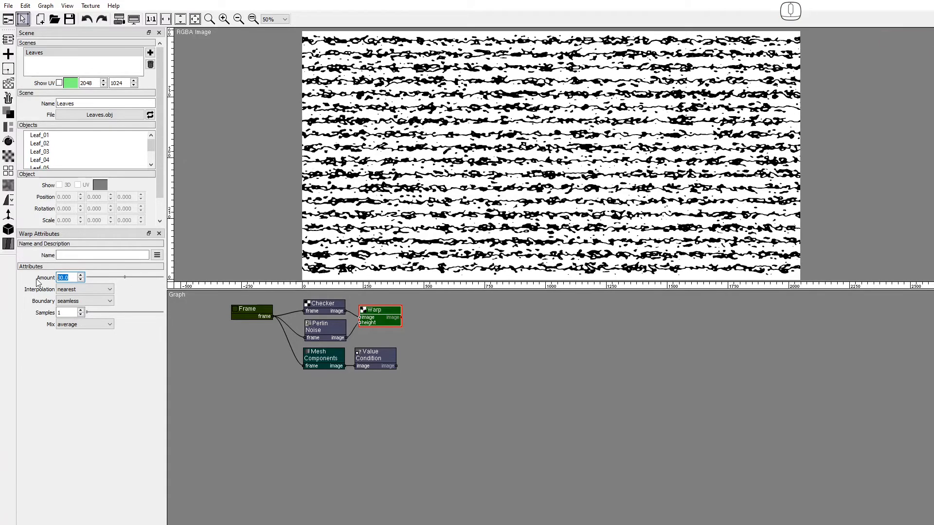
left_click(81, 310)
left_click(82, 310)
left_click(81, 311)
left_click(81, 310)
left_click(81, 310)
left_click(81, 311)
left_click(81, 311)
Step: Add a Bleed node after the Value Condition with 20 iterations and Seamless turned off
left_click(387, 365)
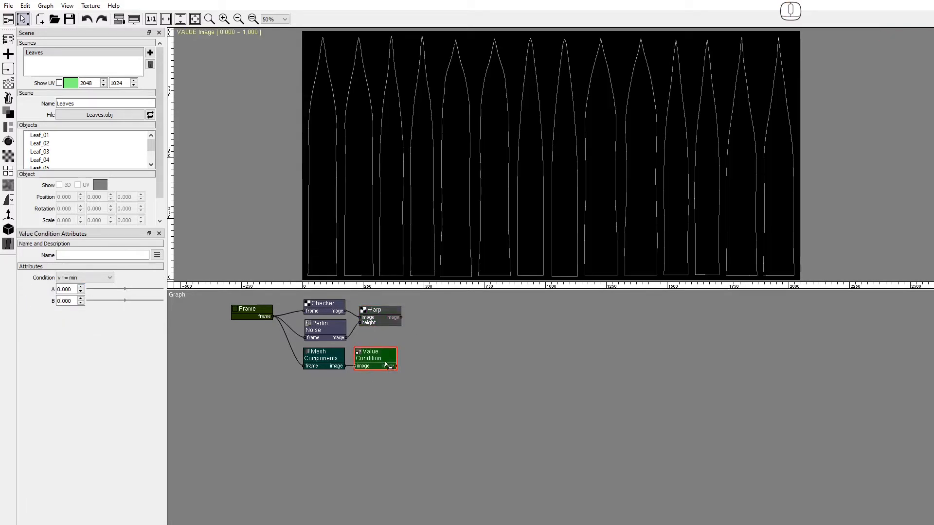
right_click(419, 349)
type("Blee")
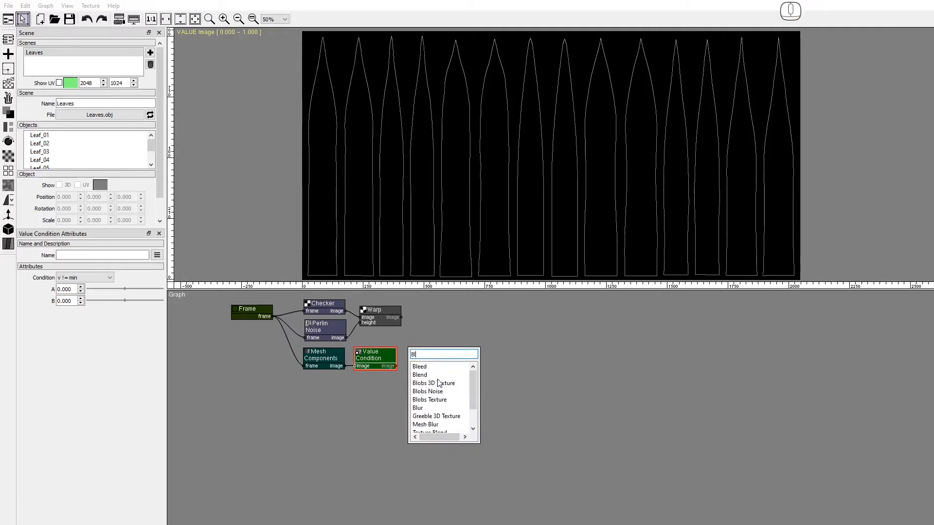
left_click(420, 366)
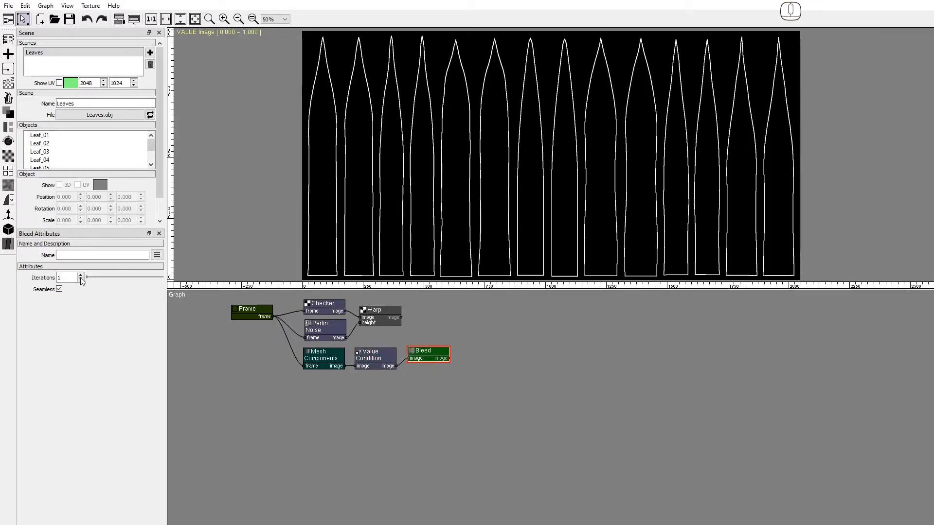
left_click_drag(90, 279, 95, 276)
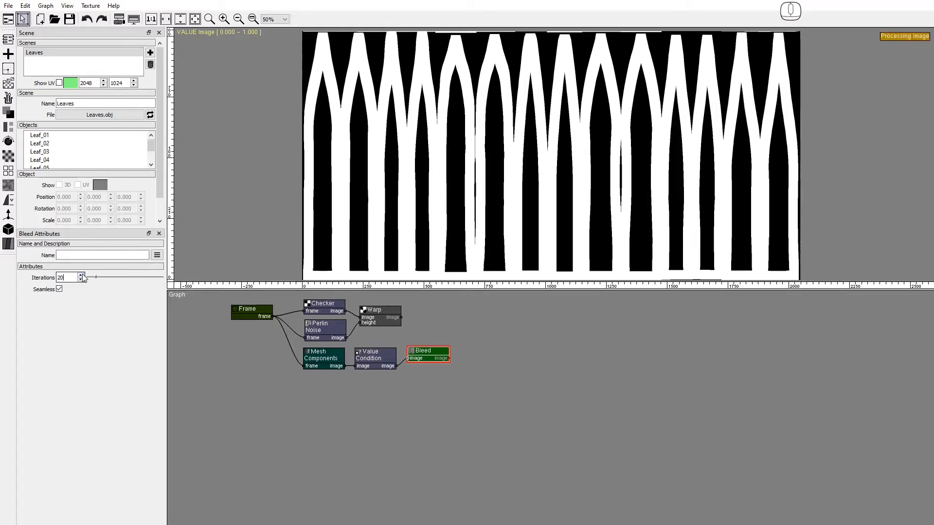
left_click(59, 289)
Step: Add a gaussian Blur node after the Bleed with Size X and Size Y of 80
right_click(474, 347)
type("Blu")
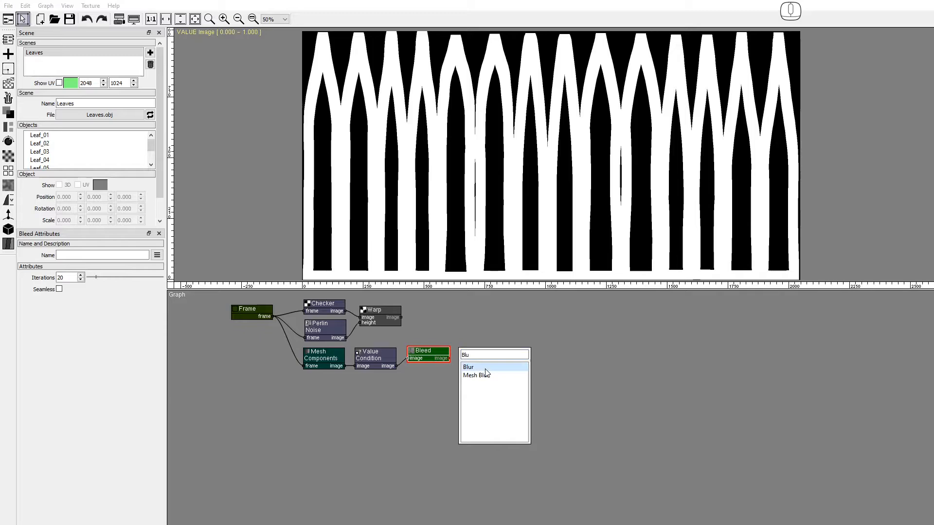
left_click(485, 368)
type("8")
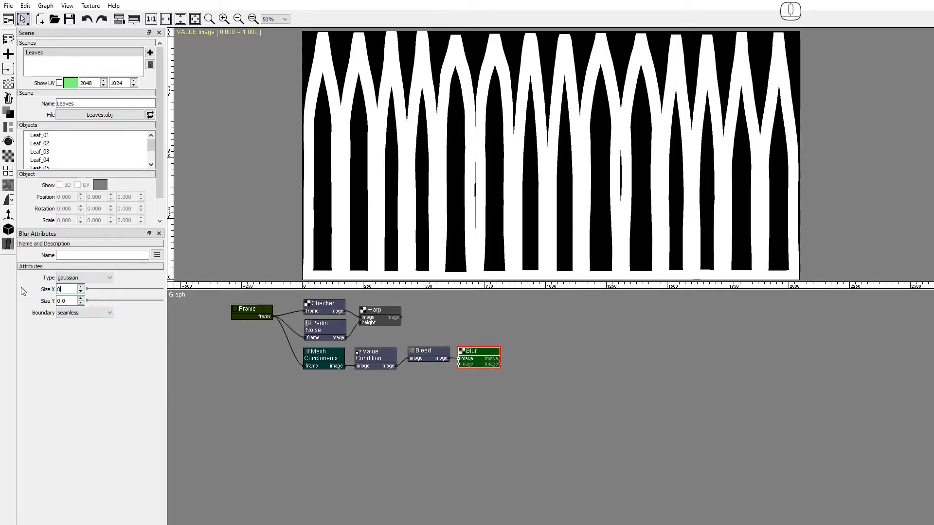
type("0")
key("Tab")
key("Return")
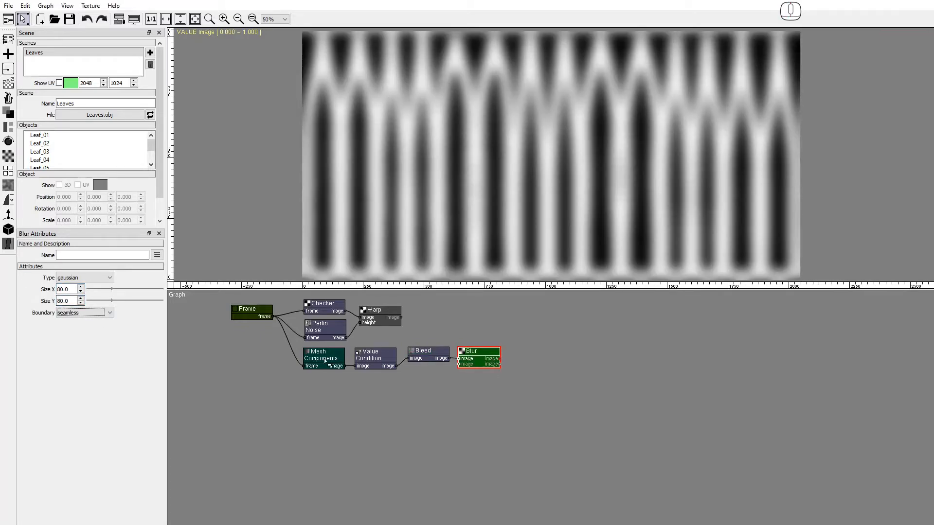
Step: Add a Value Clamp node after the Blur with its High value at 1
right_click(509, 351)
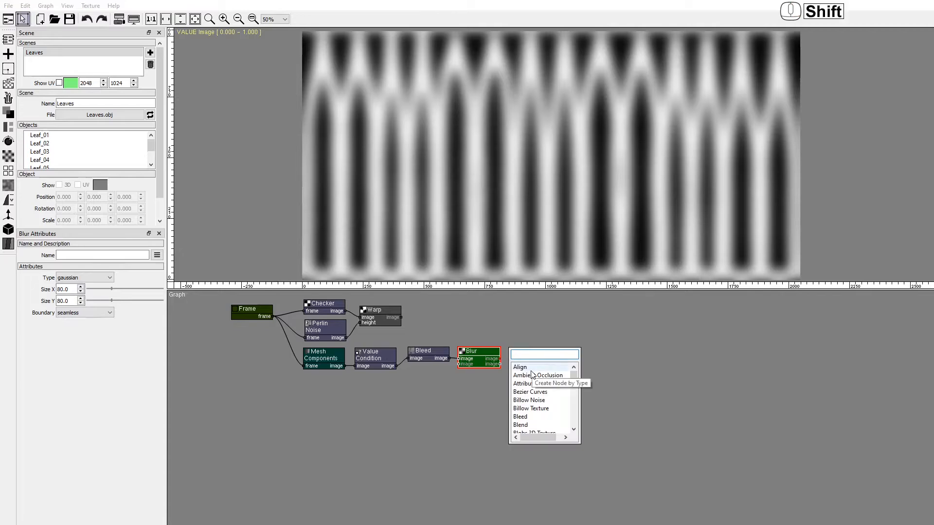
type("Valu")
left_click(555, 379)
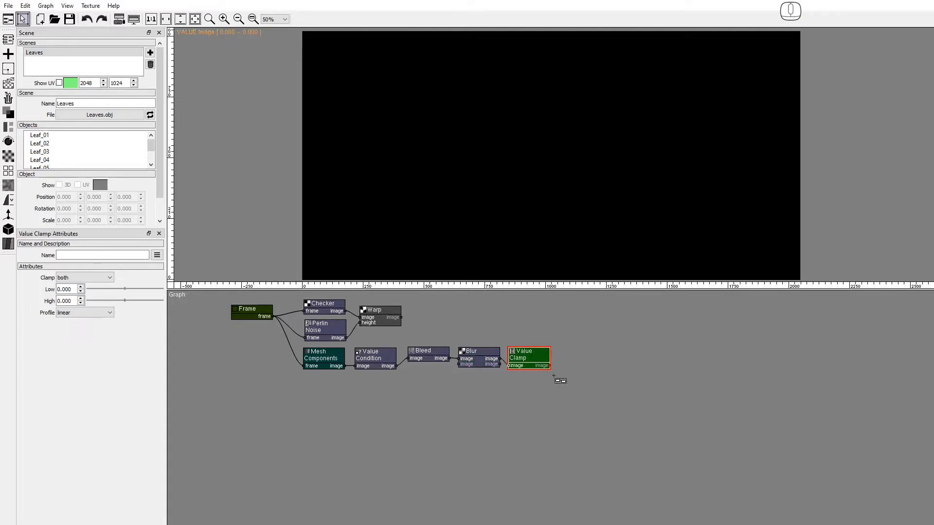
Step: Try the smooth, perlin and arc_out profiles on the Value Clamp node
left_click(110, 313)
left_click(106, 328)
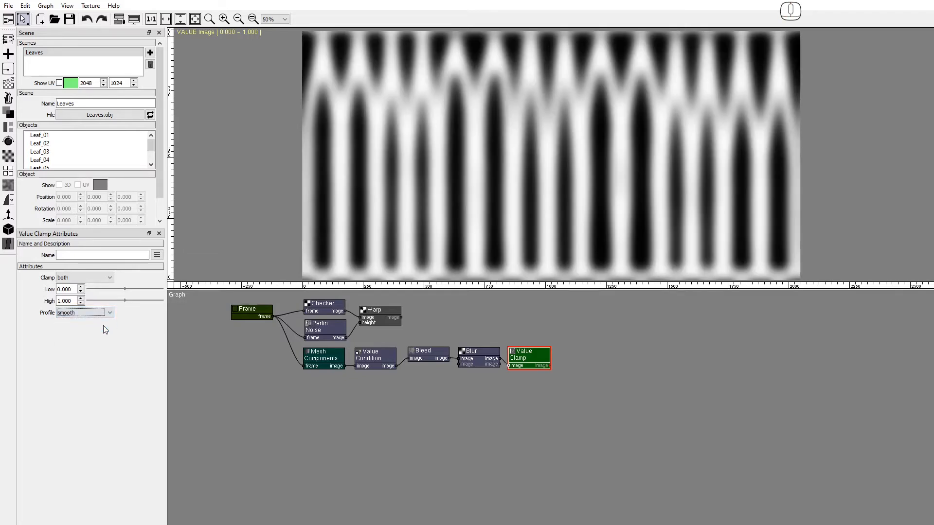
left_click(109, 313)
left_click(103, 334)
left_click(110, 312)
left_click(100, 340)
Step: Set the Value Clamp profile to arc_in and compare the result with the UV overlay
left_click(110, 313)
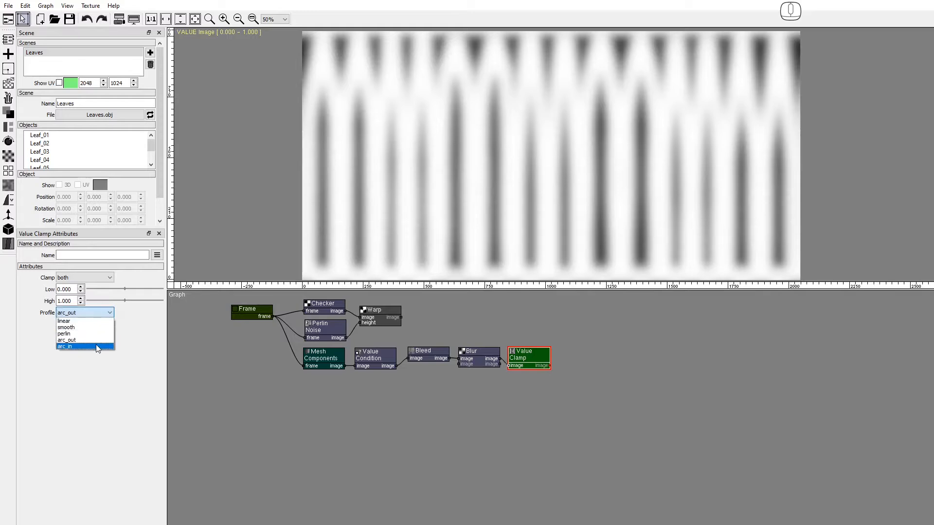
left_click(98, 346)
left_click(59, 83)
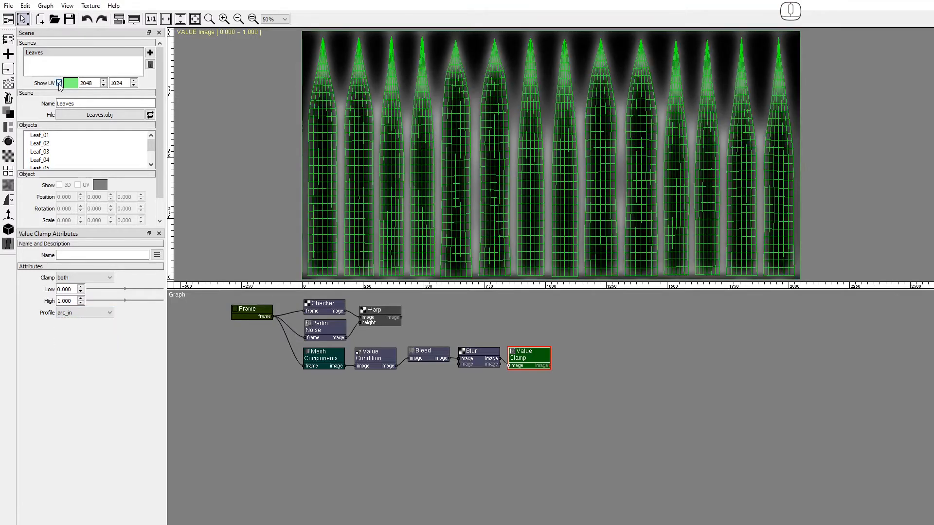
left_click(59, 83)
Step: Add a Displace node, connecting the Warp output to its image input and the Value Clamp output to its y input
right_click(563, 313)
type("Di")
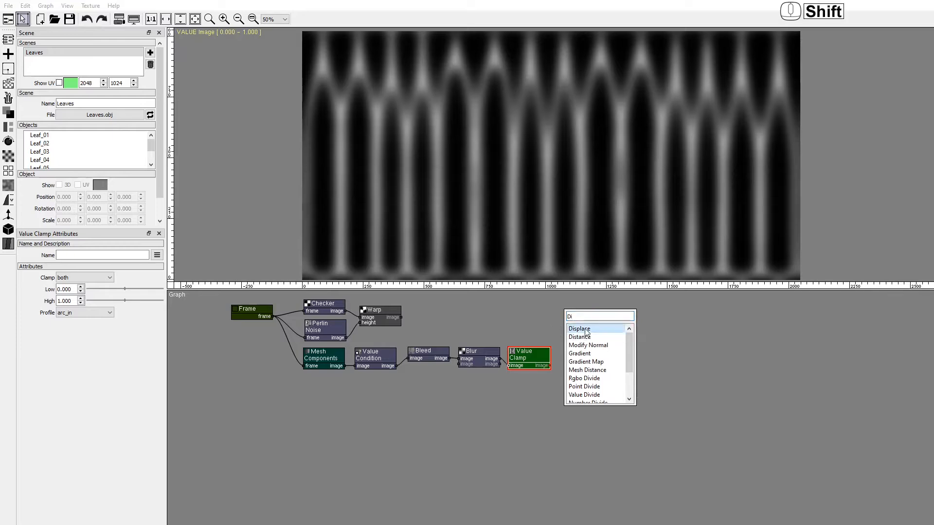
left_click(586, 330)
left_click_drag(402, 317, 586, 322)
left_click_drag(550, 366, 565, 330)
Step: Set the Displace node's Amount Y to about -49.43 and compare the stripes with the UV overlay
left_click_drag(125, 289, 102, 291)
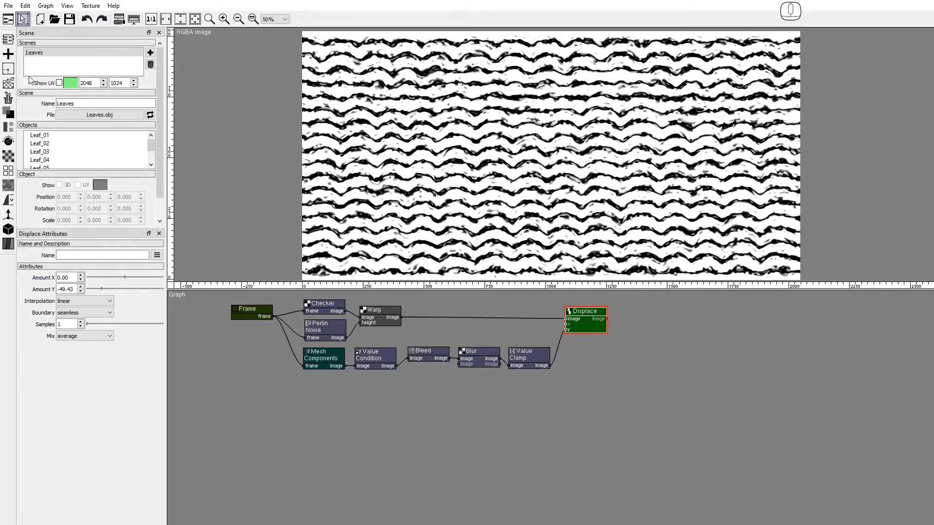
left_click(59, 83)
left_click(59, 83)
Step: Add a second Perlin Noise node above the Checker and connect the Frame to its exposed frame attribute
left_click_drag(417, 382, 413, 424)
right_click(299, 306)
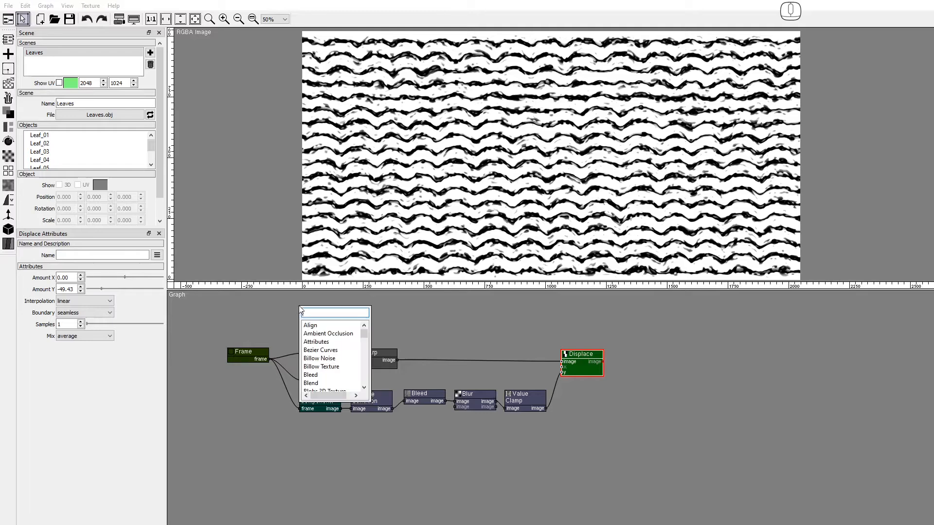
type("perlin")
left_click(324, 325)
left_click_drag(324, 320, 324, 322)
right_click(317, 322)
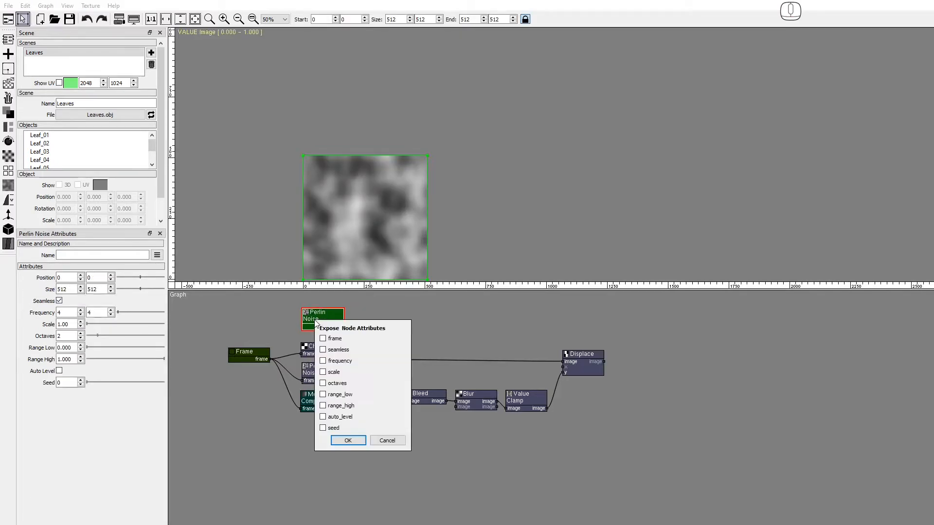
left_click(322, 338)
left_click(348, 440)
left_click_drag(270, 359, 299, 327)
Step: Configure the new Perlin Noise with frequency 128 by 64, 8 octaves, auto level, range about 0.358 to 0.610 and seed 61
double_click(67, 313)
type("128")
key("Tab")
type("64")
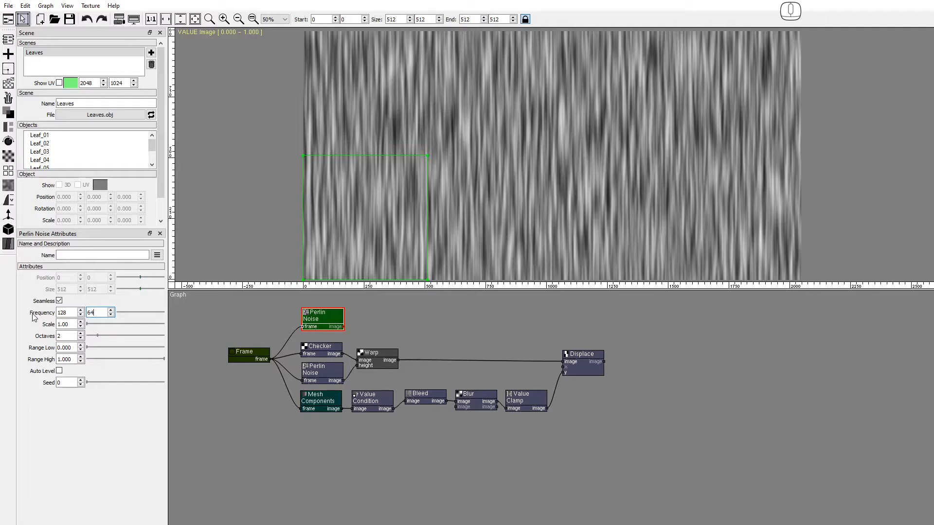
key("Tab")
key("Tab")
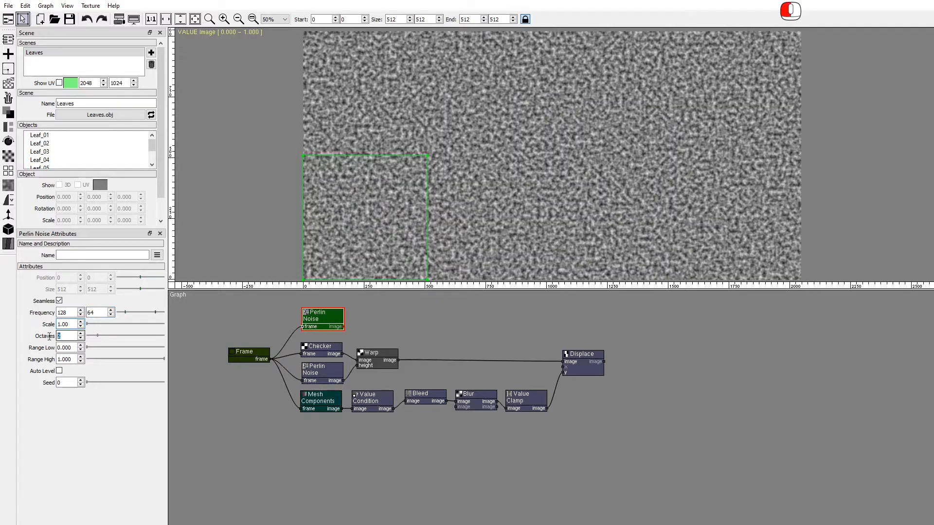
left_click(60, 371)
left_click_drag(89, 347, 116, 384)
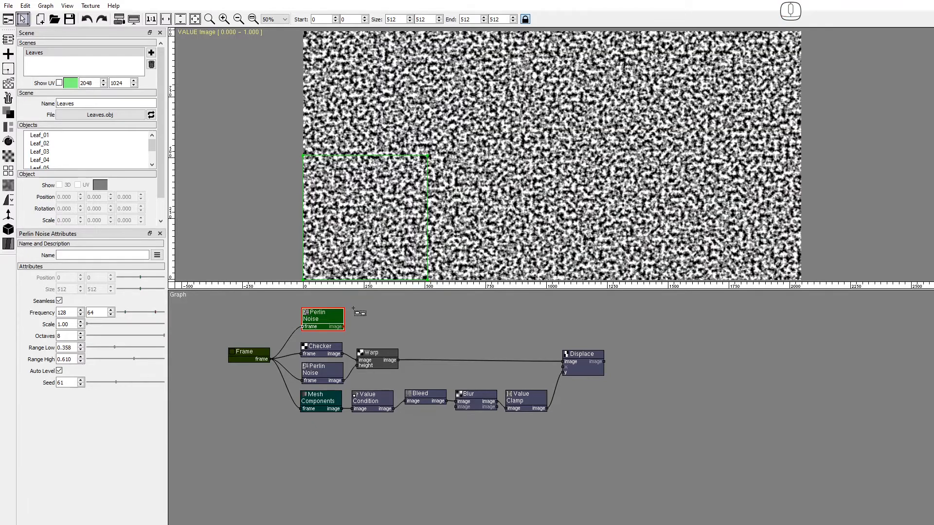
Step: Add a Blend node, connect the upper Perlin Noise to its mask, and raise the background and foreground color opacities to 1.000
left_click(8, 113)
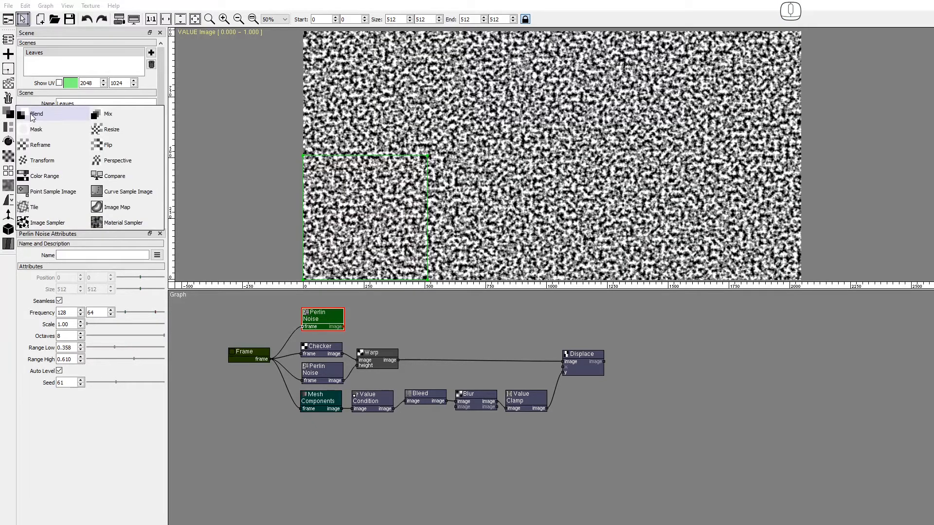
left_click_drag(119, 138, 357, 331)
left_click(63, 305)
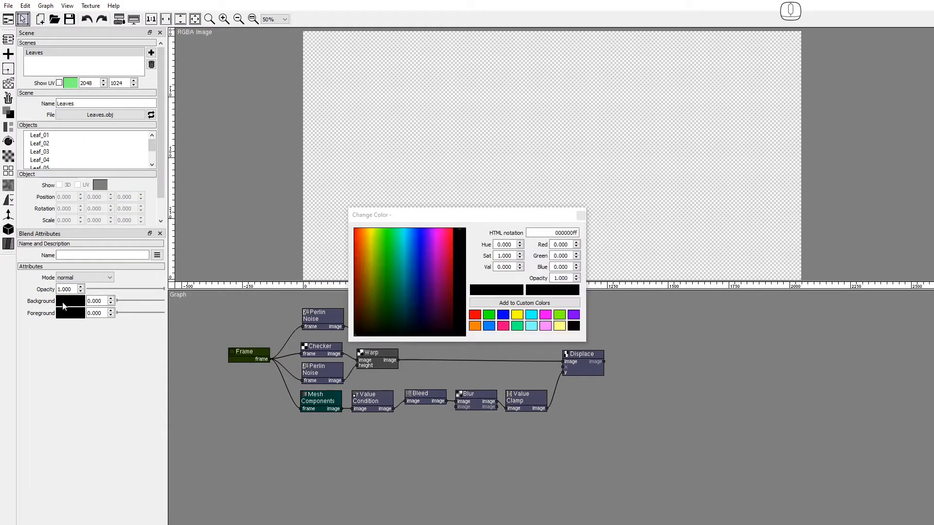
left_click_drag(118, 301, 204, 311)
Step: Set the Blend node's background color to red 0.506, green 0.631 and blue 0.286
left_click_drag(569, 245, 543, 245)
type(".506")
key("Tab")
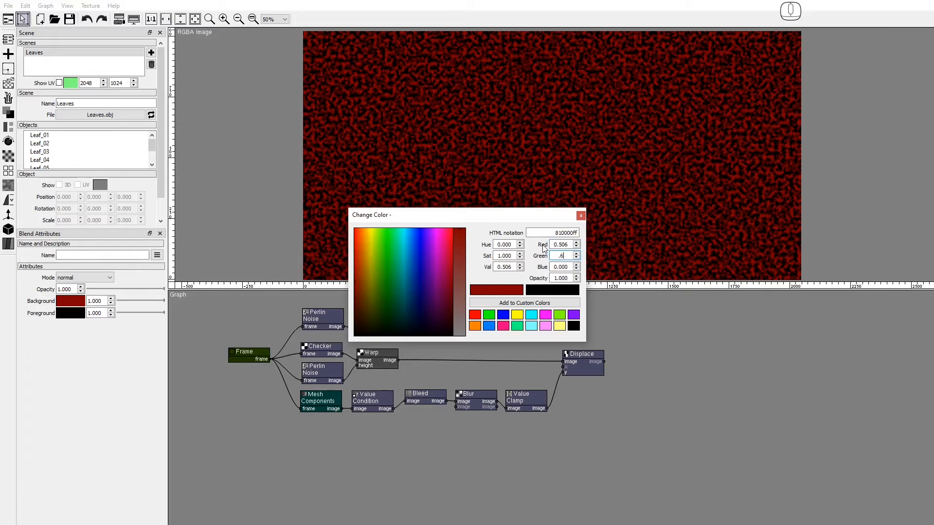
type(".631")
key("Tab")
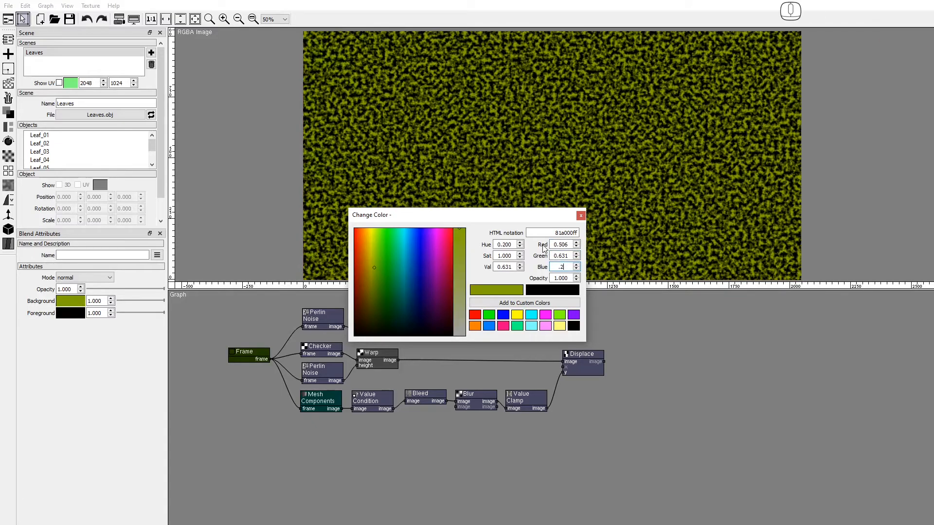
type(".286")
key("Return")
Step: Set the Blend node's foreground color to red 0.447, green 0.558 and blue 0.251
left_click(72, 315)
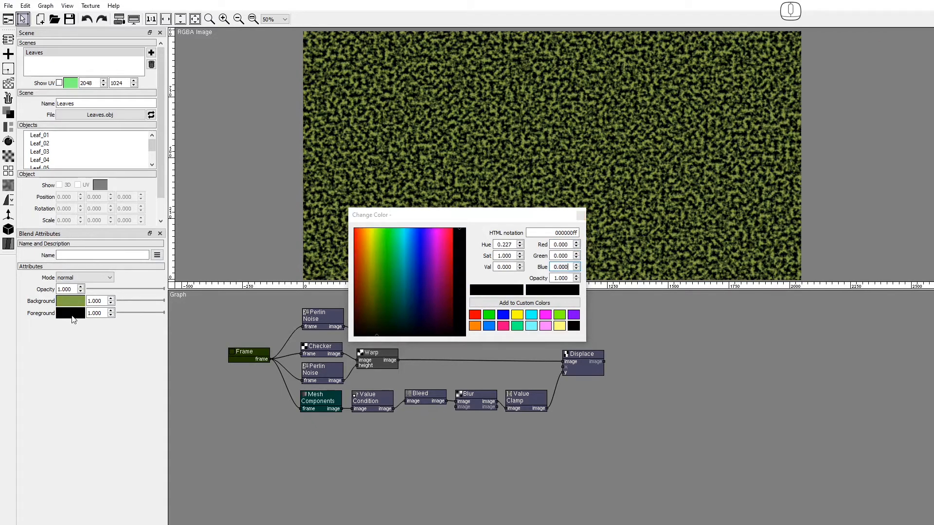
double_click(571, 245)
type(".")
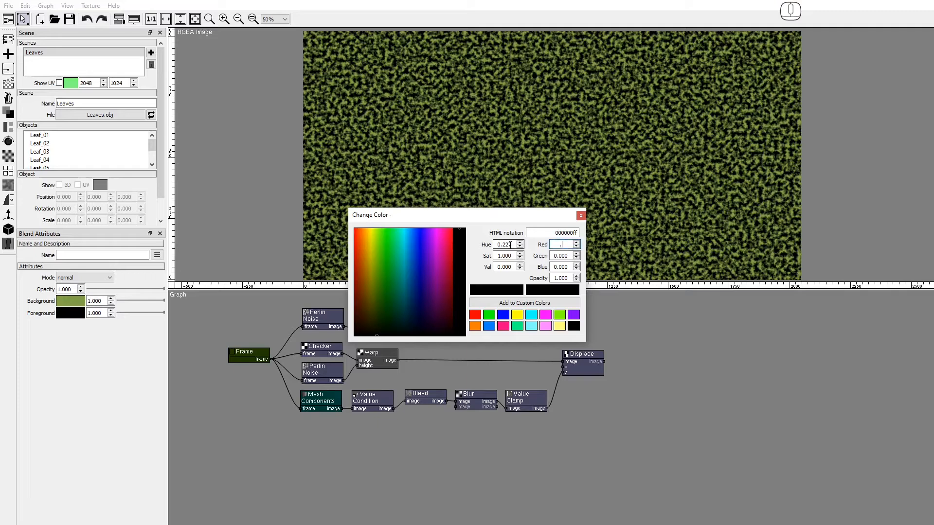
type("447")
key("Tab")
type(".558")
key("Tab")
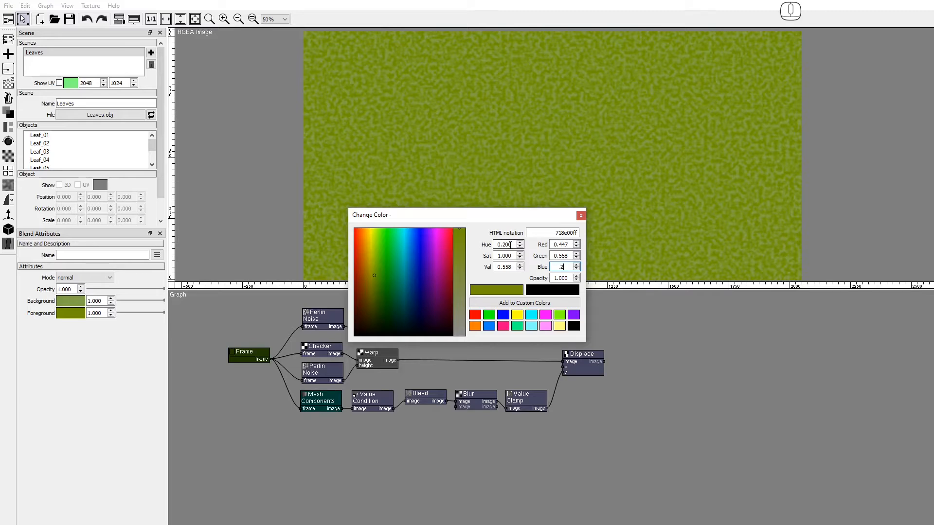
key("Return")
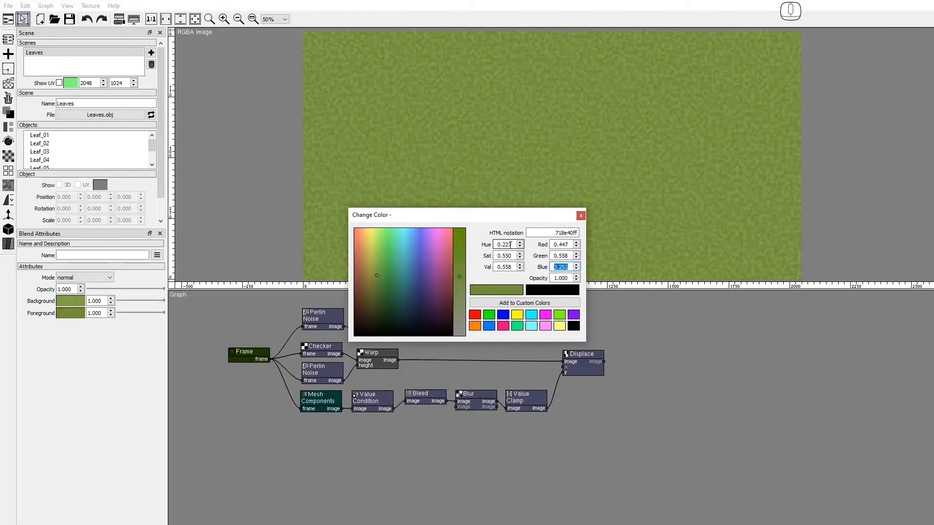
left_click(581, 216)
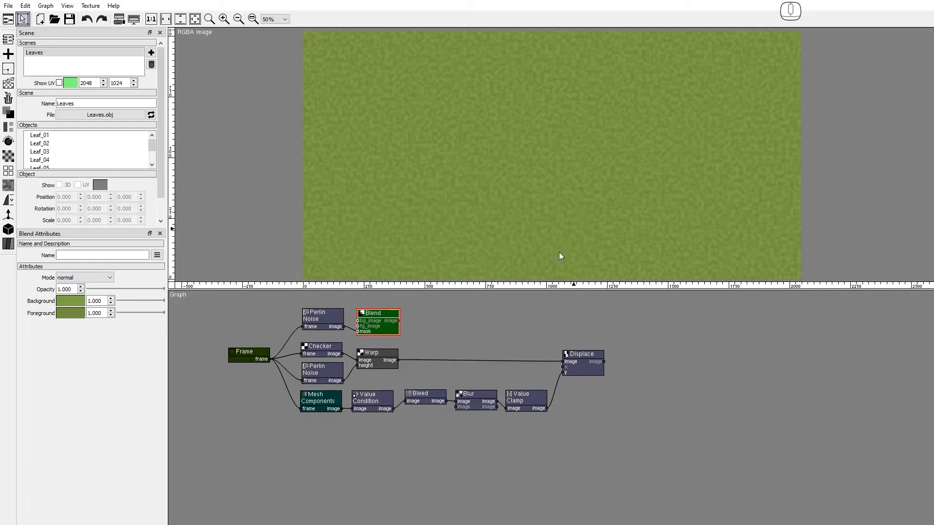
Step: Add a second Blend node, connecting the green Blend output to bg_image and the Displace output to fg_image
right_click(429, 314)
type("Ble")
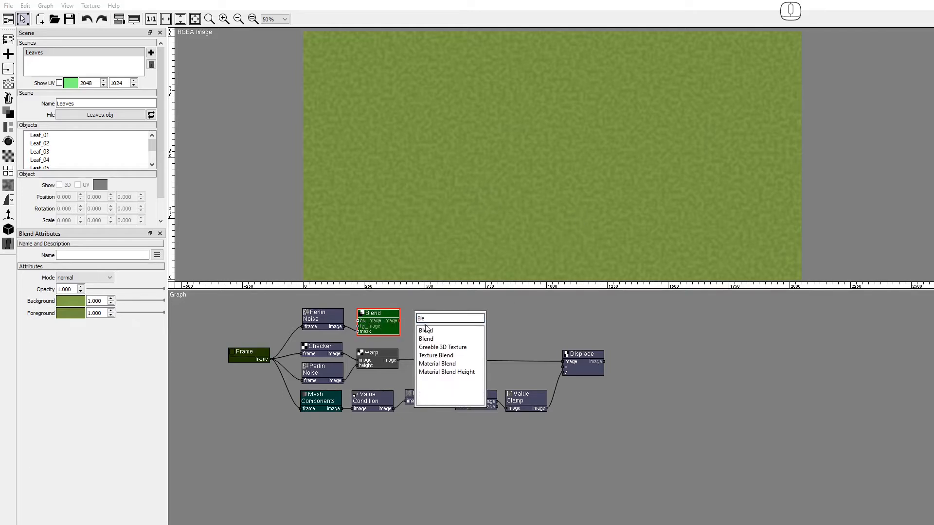
left_click(433, 340)
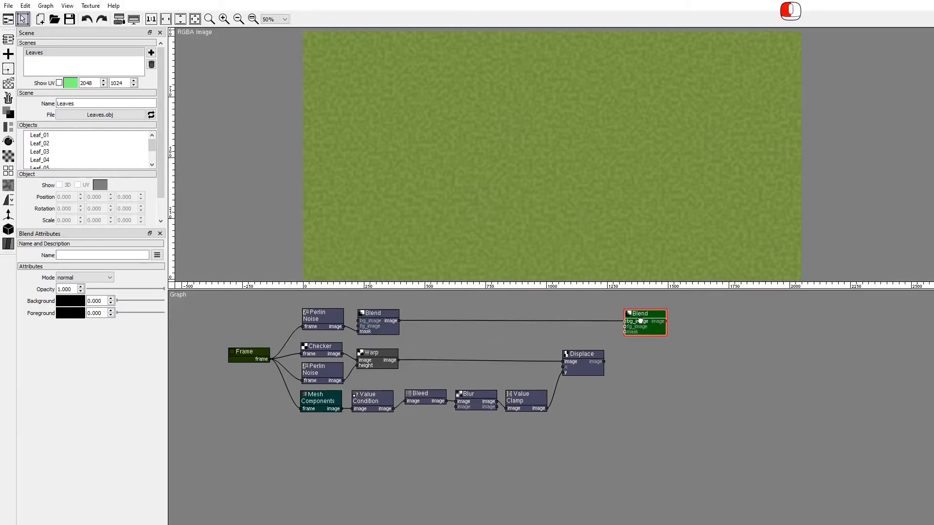
left_click_drag(606, 362, 626, 328)
Step: Set the second Blend to multiply mode with opacity about 0.239 and compare the result with the UV overlay
left_click(83, 277)
left_click(70, 292)
left_click_drag(165, 290, 106, 291)
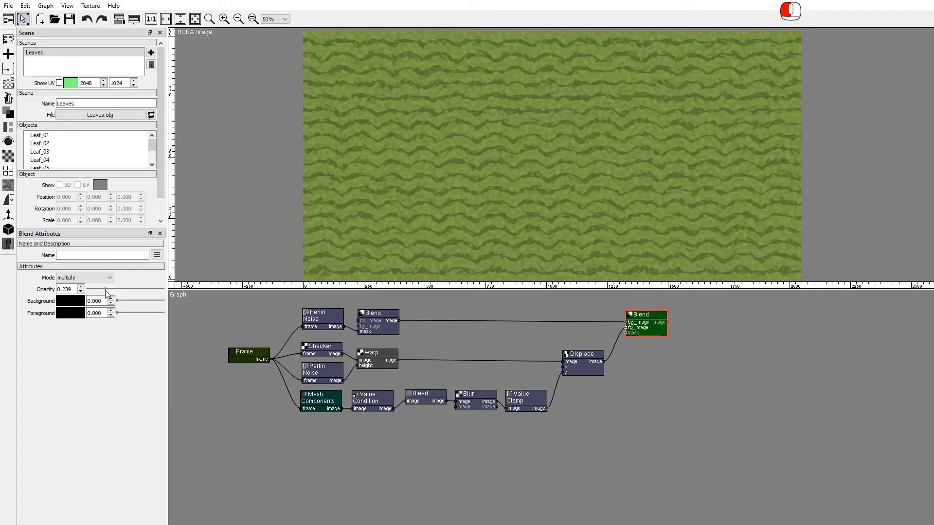
left_click(59, 83)
left_click(60, 83)
Step: Duplicate the Bleed node below the original, fed by Value Condition, and set its iterations to 10
left_click_drag(428, 402, 428, 434)
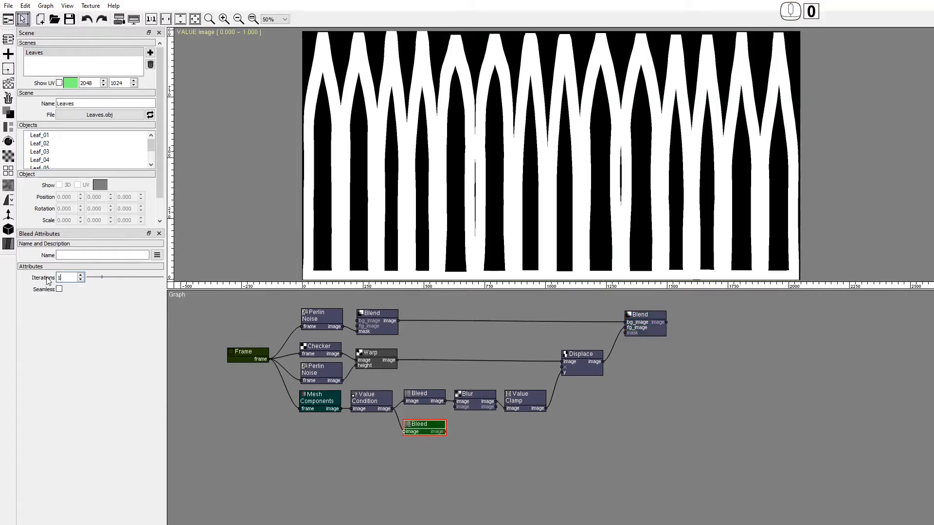
type("0")
Step: Duplicate the lower Perlin Noise node below Mesh Components and set its frequency to 32 by 16 and seed to about 110
left_click_drag(319, 374, 319, 458)
double_click(318, 457)
left_click_drag(67, 313, 42, 315)
type("32")
key("Tab")
type("16")
key("Tab")
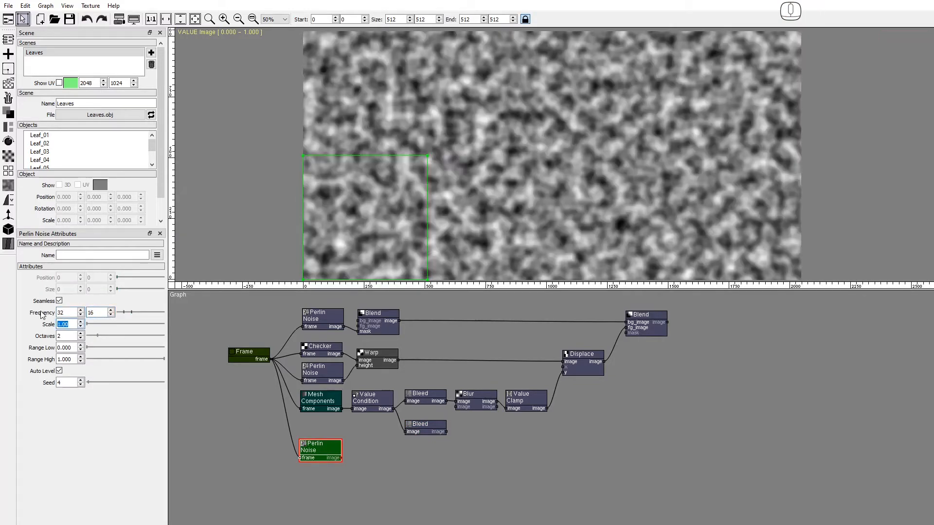
left_click_drag(120, 386, 141, 382)
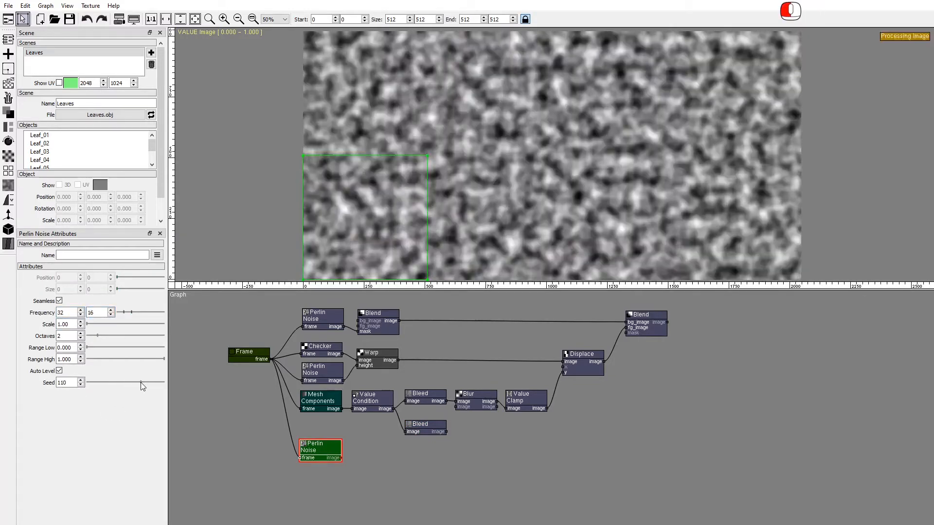
Step: Add a Warp node with amount 3.0, connecting the copied Bleed to its image and the copied Perlin Noise to its height
double_click(430, 429)
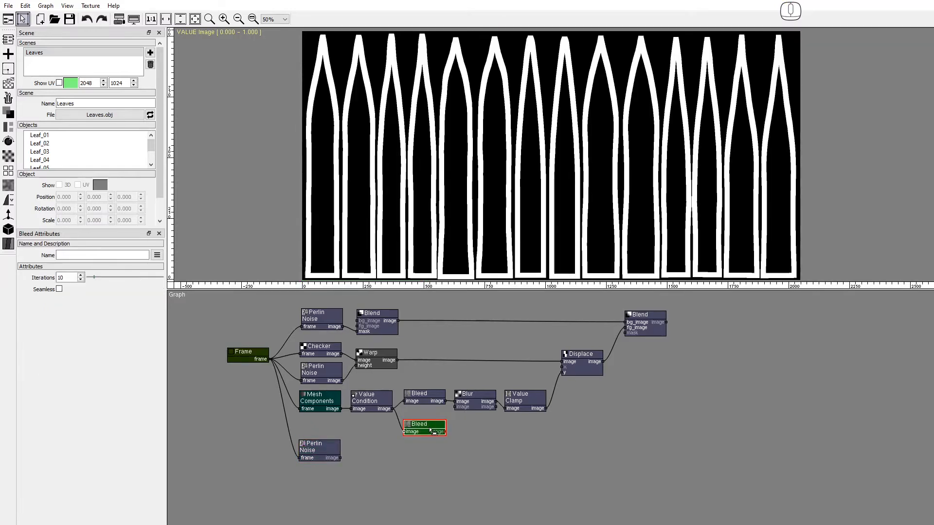
right_click(454, 428)
type("Wa")
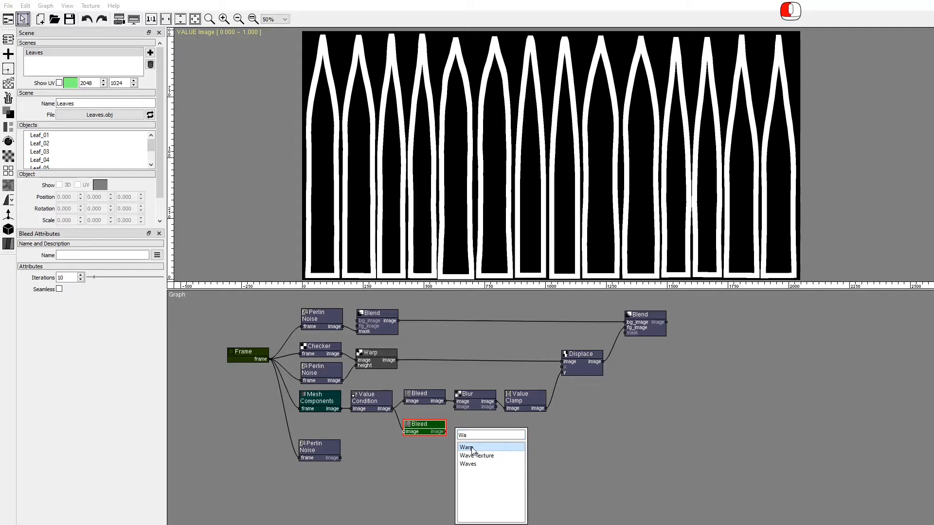
left_click(466, 448)
left_click_drag(343, 458, 389, 451)
left_click_drag(451, 444, 452, 445)
left_click_drag(86, 276, 101, 276)
Step: Add a Blur node after the new Warp and set its Size X and Size Y to 2.0
left_click(509, 430)
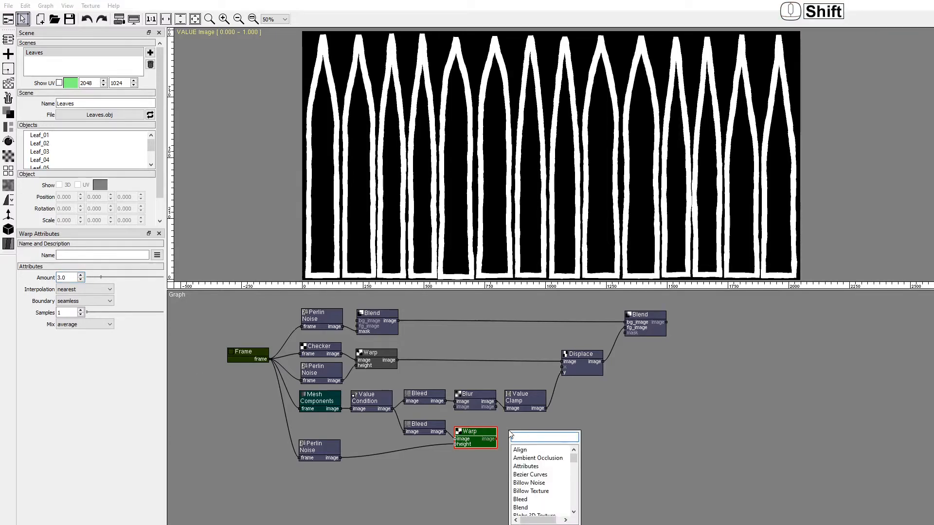
type("Blu")
left_click(524, 452)
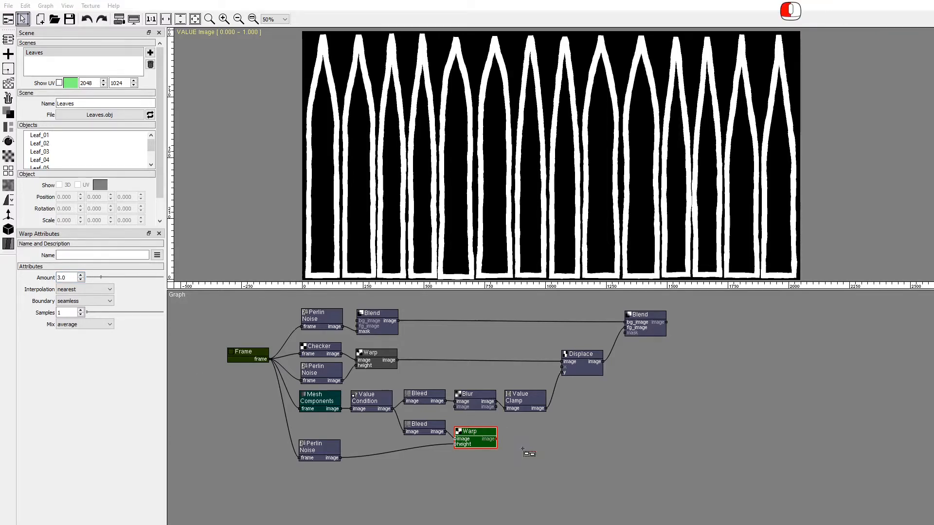
left_click_drag(521, 442, 520, 439)
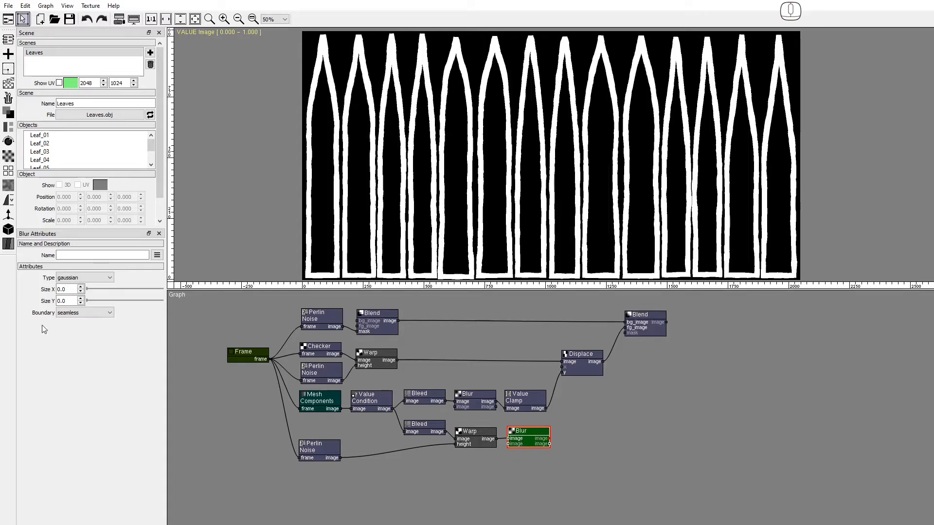
double_click(70, 290)
type("2")
key("Tab")
type("2")
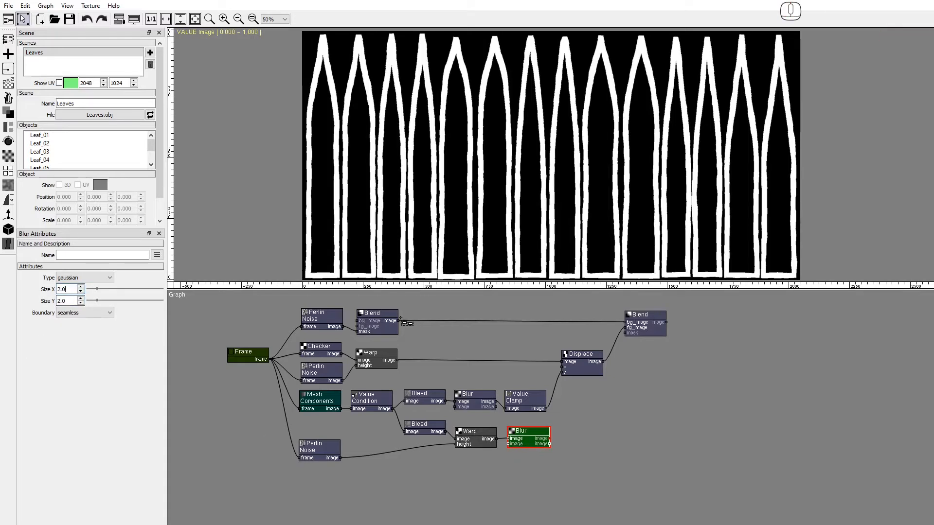
Step: Duplicate the green Blend node below Value Condition and set the copy's background color to red 0.929, green 0.878 and blue 0.431
left_click_drag(383, 324, 377, 437)
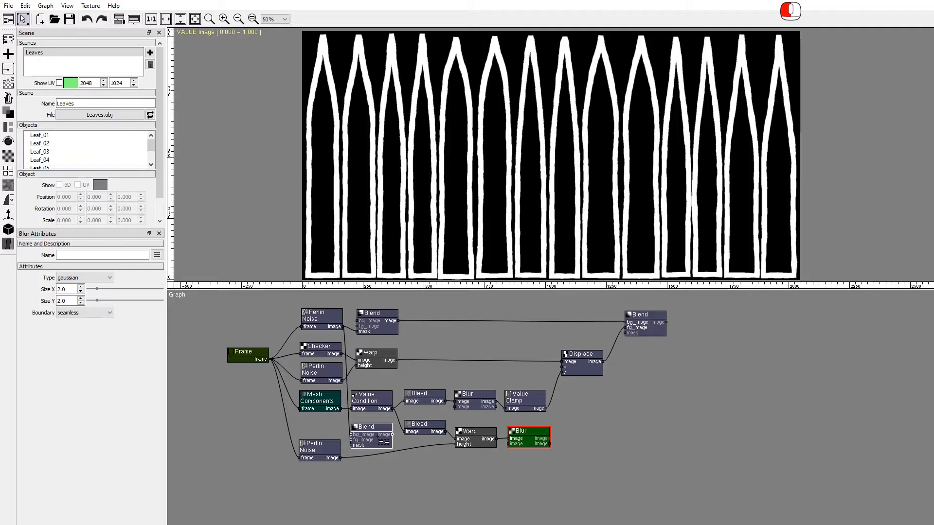
left_click(378, 440)
left_click(61, 303)
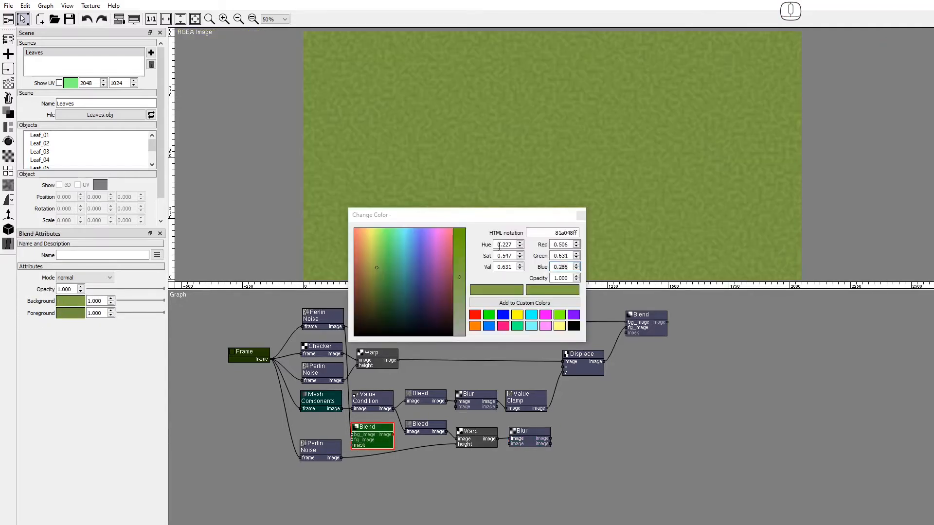
type("0.929")
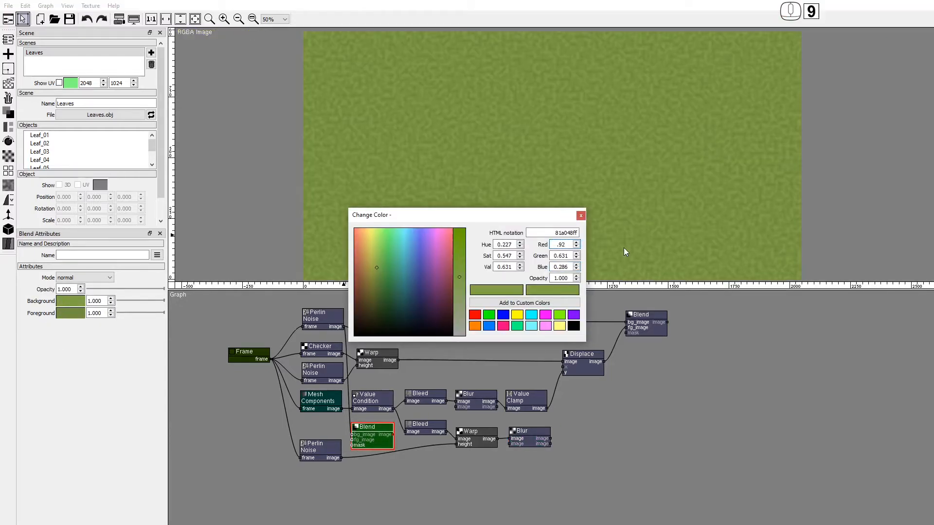
key("Tab")
type("0.878")
key("Tab")
type(".")
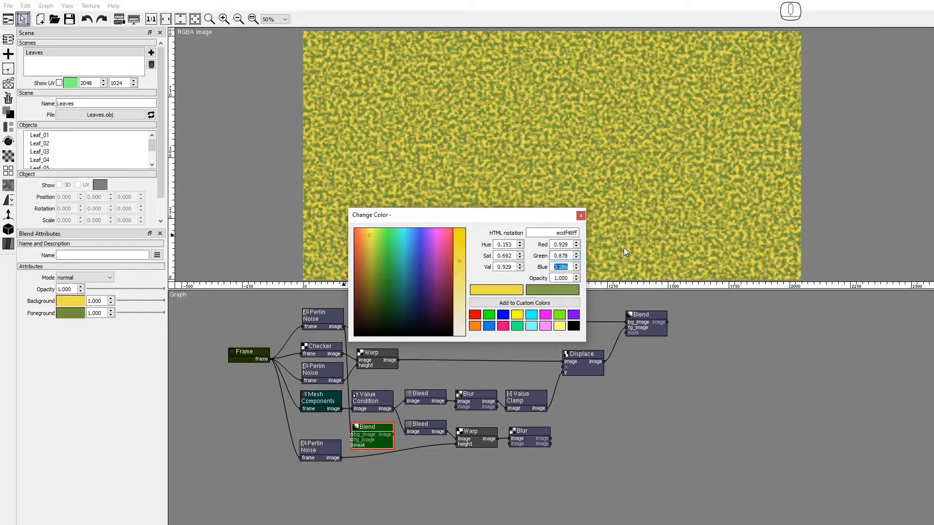
type("431")
key("Return")
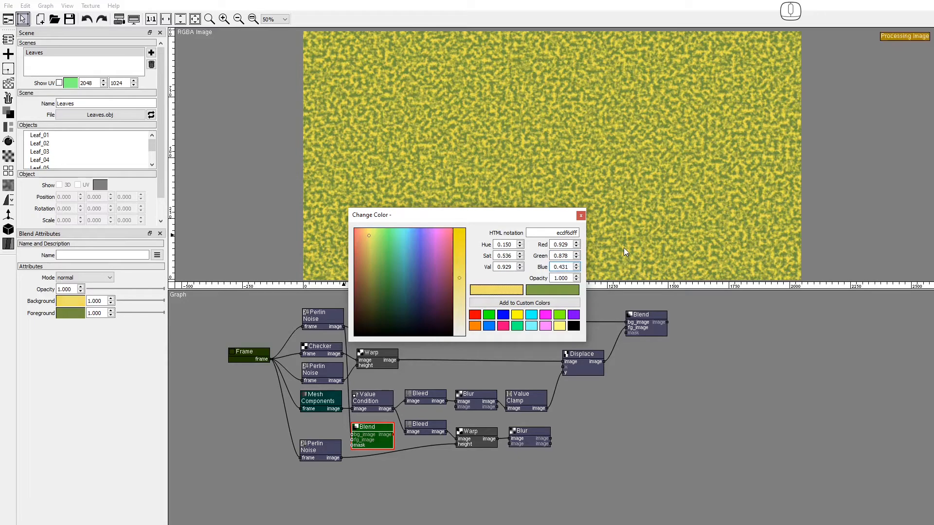
Step: Set the copied Blend's foreground color to red 0.945, green 0.878 and blue 0
left_click(71, 317)
double_click(562, 244)
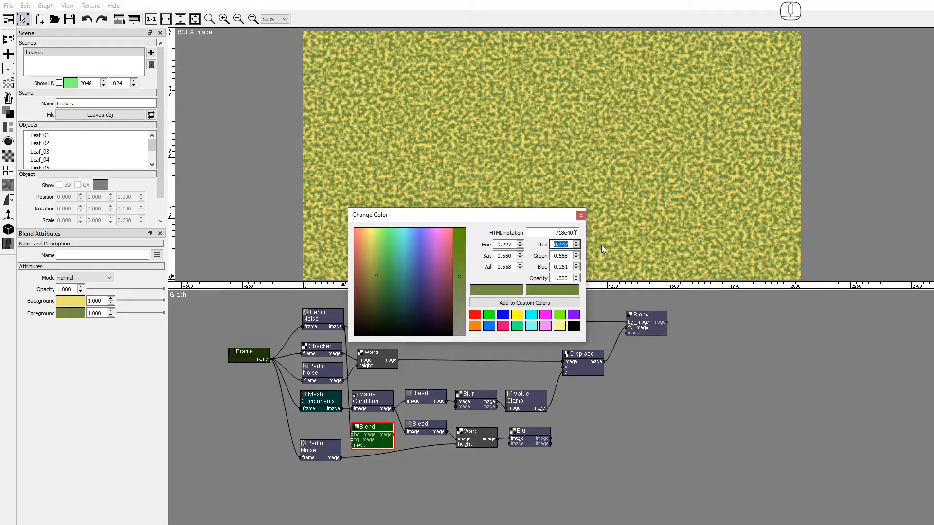
type(".945")
key("Tab")
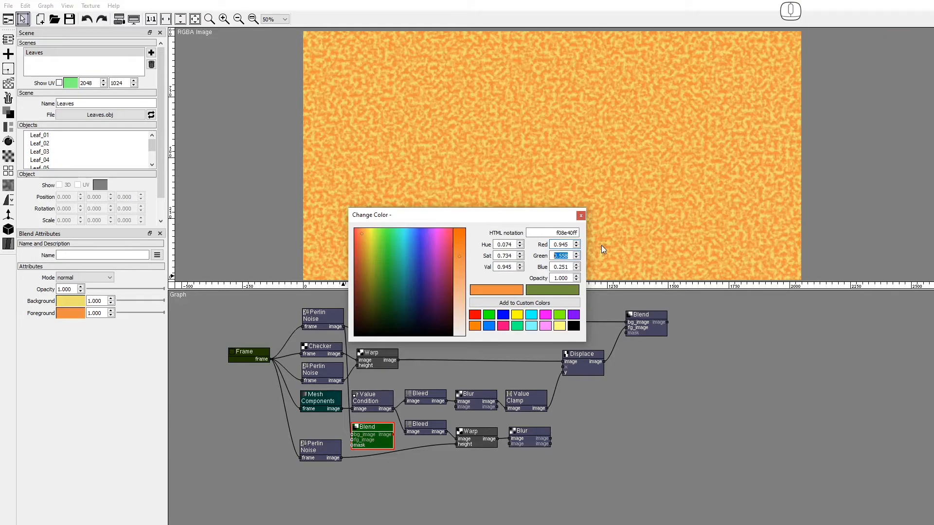
type(".878")
key("Tab")
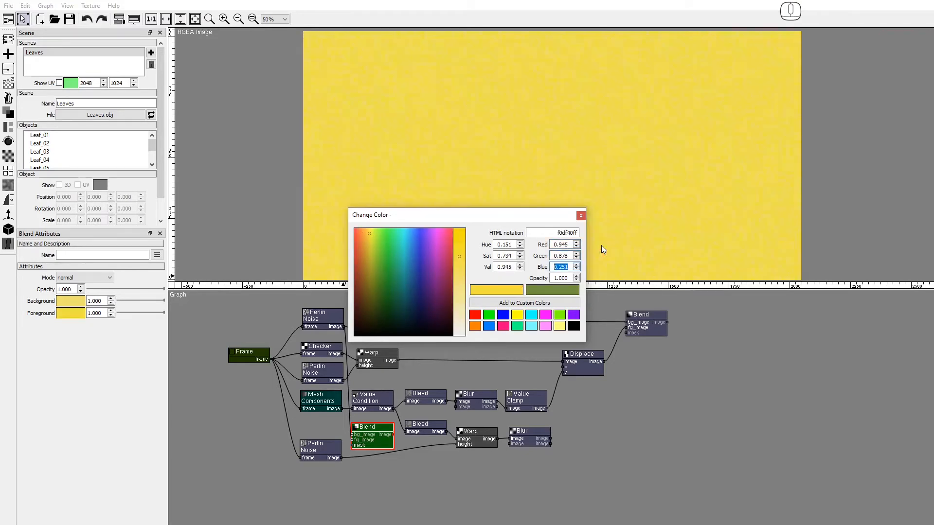
type("0")
key("Return")
left_click(581, 216)
Step: Add a Mask node, connecting the yellow Blend to its image and the new Blur to its mask, and tidy the surrounding nodes
right_click(405, 441)
type("Mask")
left_click(416, 461)
left_click_drag(416, 463, 595, 439)
left_click_drag(538, 464, 481, 453)
left_click_drag(423, 430, 422, 420)
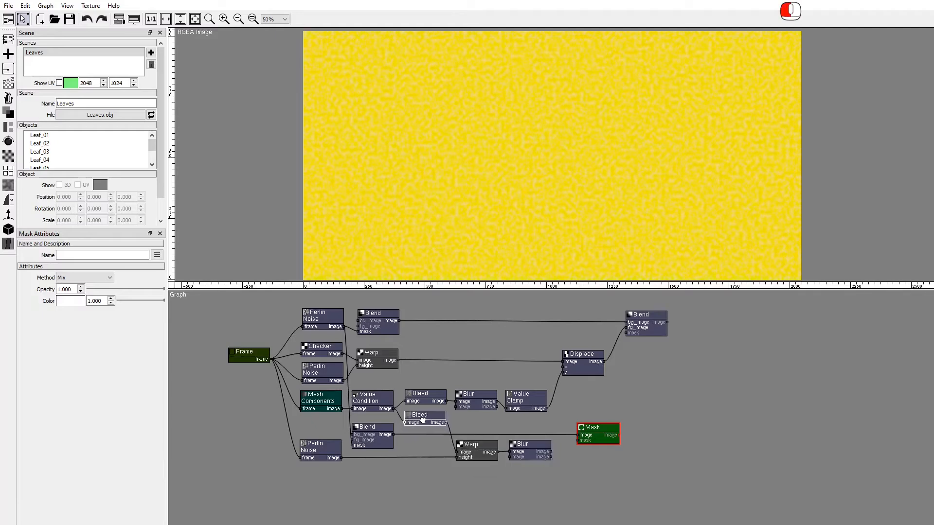
left_click_drag(605, 431, 566, 438)
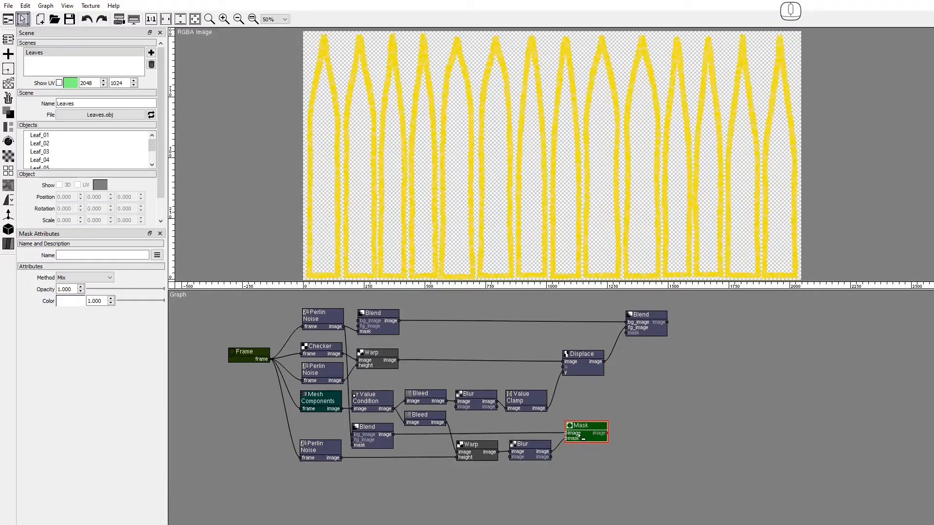
Step: Add a Blend node with the striped Blend as background and the Mask as foreground, and check the result against the UV overlay
right_click(683, 334)
type("Blen")
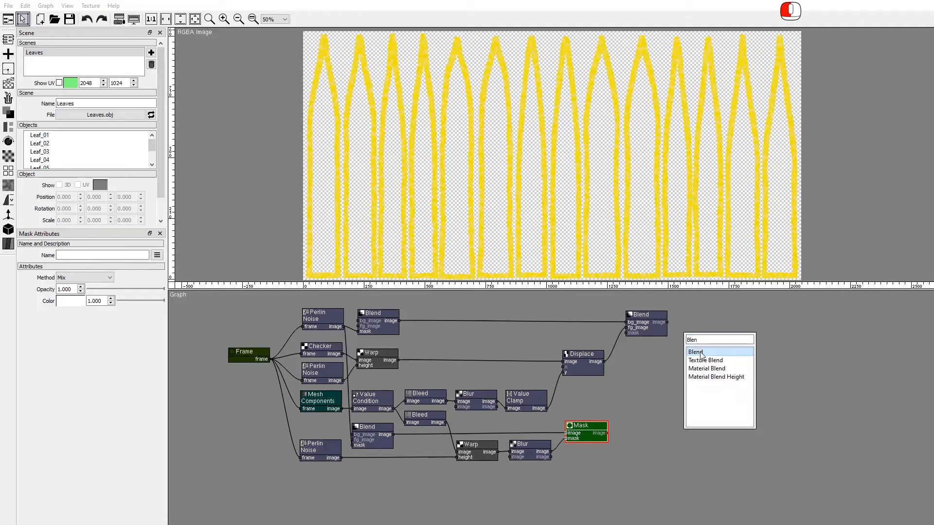
left_click(701, 354)
left_click_drag(666, 358, 684, 349)
left_click(59, 83)
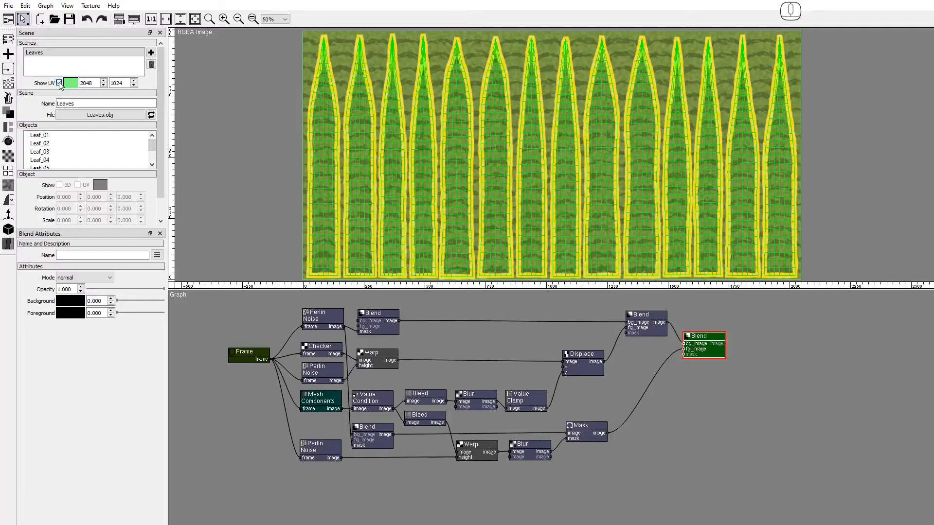
left_click(59, 82)
Step: Add a UVMesh Render node below the lowest Perlin Noise, expose its frame attribute and connect the Frame node to it
right_click(299, 476)
type("UV")
left_click(321, 497)
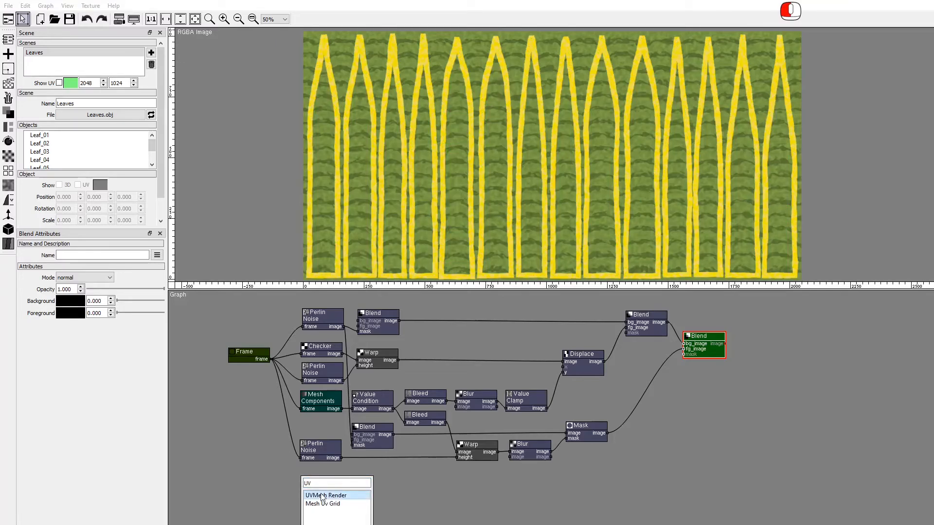
right_click(328, 493)
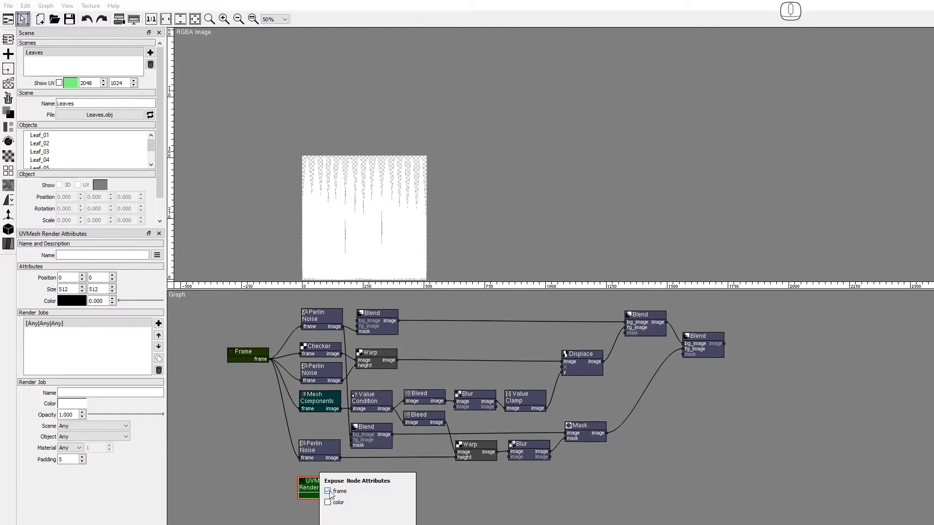
left_click_drag(269, 359, 294, 497)
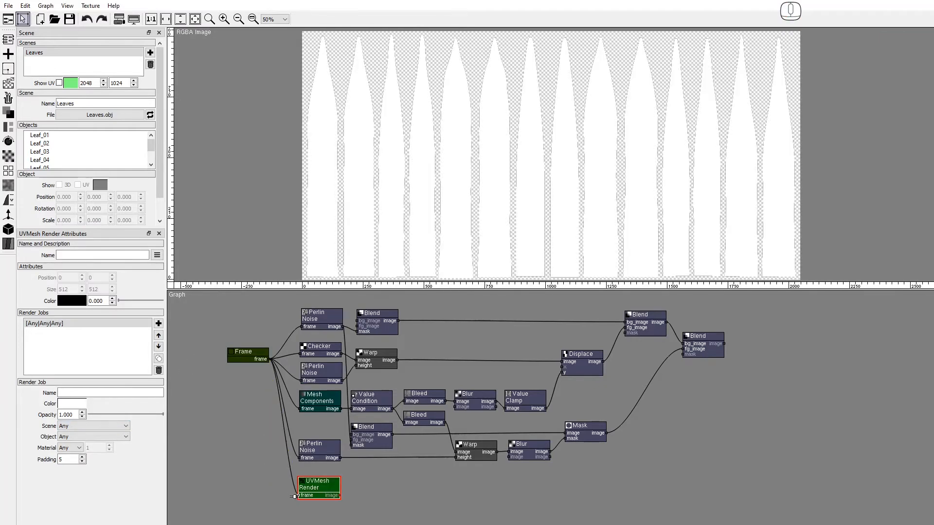
Step: Set the first render job's scene to Leaves and its object to Leaf_01
left_click(79, 425)
left_click(76, 440)
left_click(78, 437)
left_click(78, 451)
Step: Add six more render jobs to the UVMesh Render node
left_click(159, 323)
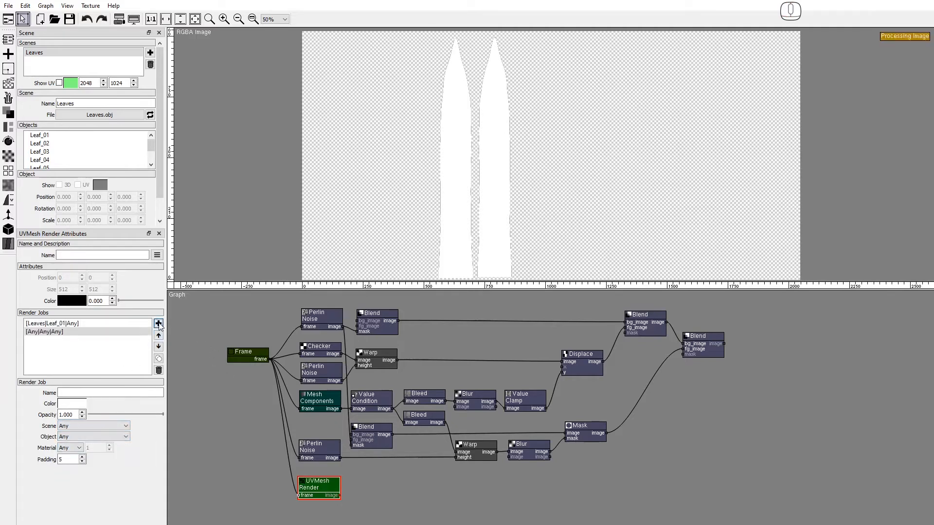
left_click(159, 323)
left_click(159, 324)
left_click(159, 323)
left_click(158, 323)
left_click(159, 323)
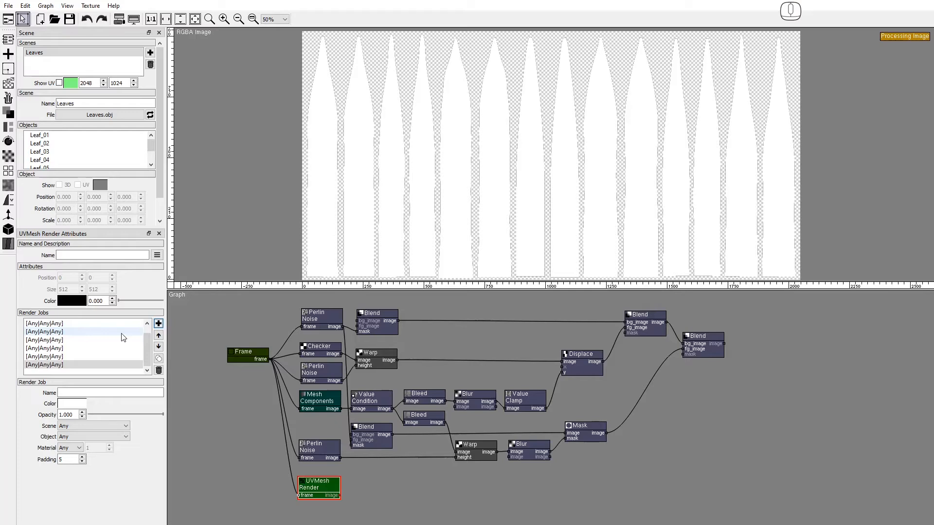
Step: Assign the second render job to the Leaves scene and the Leaf_02 object
scroll(121, 336, "up", 1)
left_click(122, 332)
left_click(77, 425)
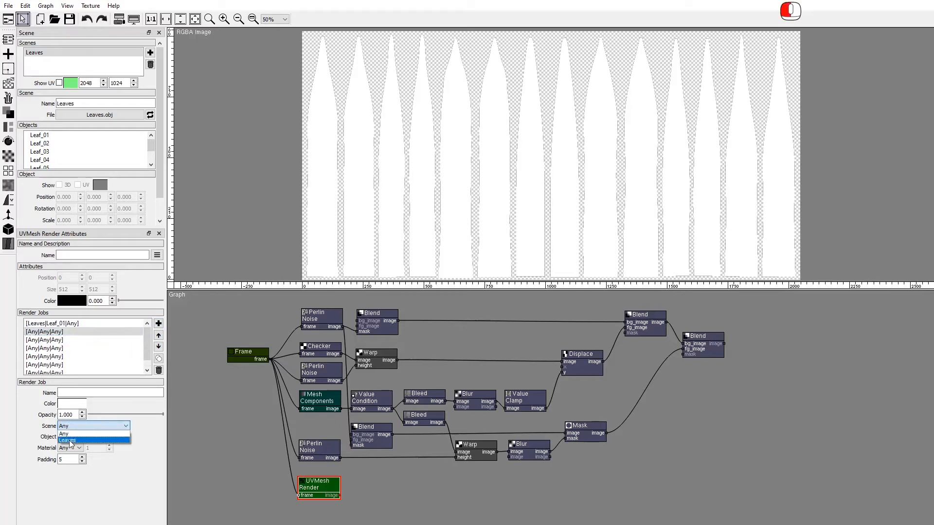
left_click(69, 439)
left_click(72, 437)
left_click(73, 456)
Step: Assign the third render job to the Leaves scene and the Leaf_03 object
left_click(116, 340)
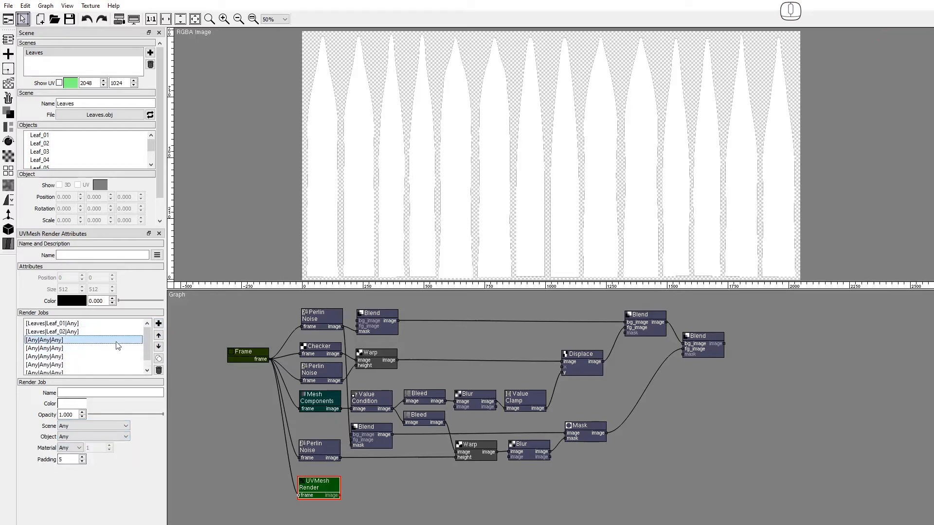
left_click(83, 428)
left_click(69, 440)
left_click(72, 436)
left_click(73, 464)
Step: Assign the fourth render job to the Leaves scene and the Leaf_04 object
left_click(78, 348)
left_click(110, 426)
left_click(95, 439)
left_click(92, 437)
left_click(69, 470)
Step: Assign the fifth render job to the Leaves scene and the Leaf_05 object
left_click(71, 357)
left_click(110, 426)
left_click(86, 437)
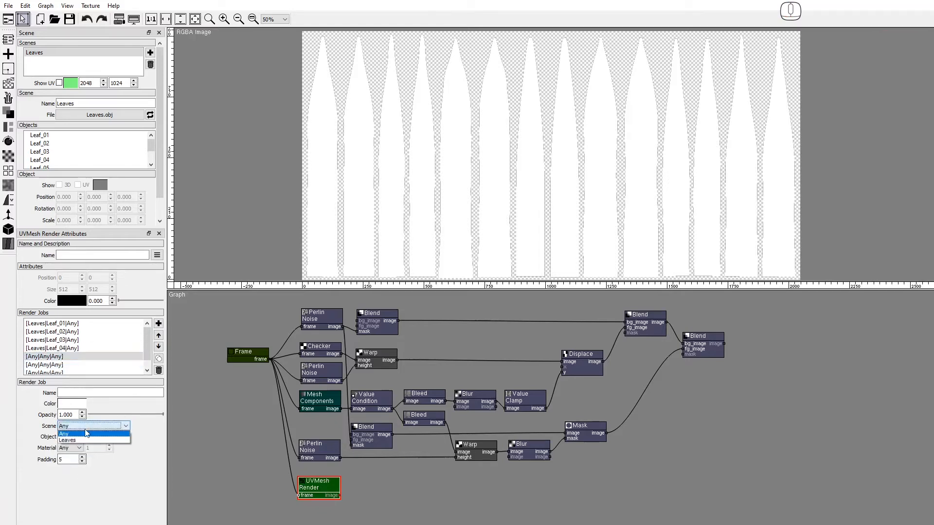
left_click(84, 438)
left_click(73, 478)
Step: Assign the sixth render job to the Leaves scene and the Leaf_06 object
scroll(93, 363, "down", 1)
left_click(69, 358)
left_click(81, 427)
left_click(87, 437)
left_click(90, 437)
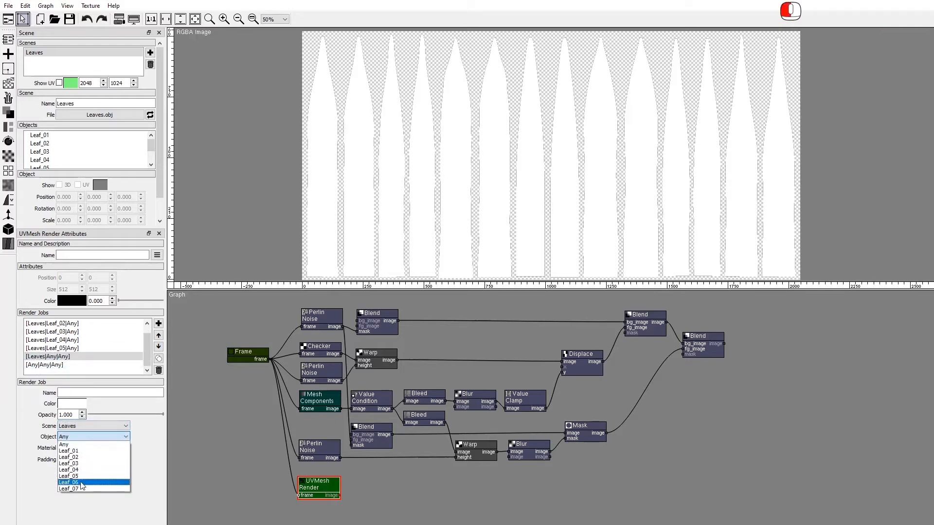
left_click(73, 484)
Step: Assign the last render job to the Leaves scene and the Leaf_07 object
left_click(63, 364)
left_click(85, 426)
left_click(82, 438)
left_click(81, 437)
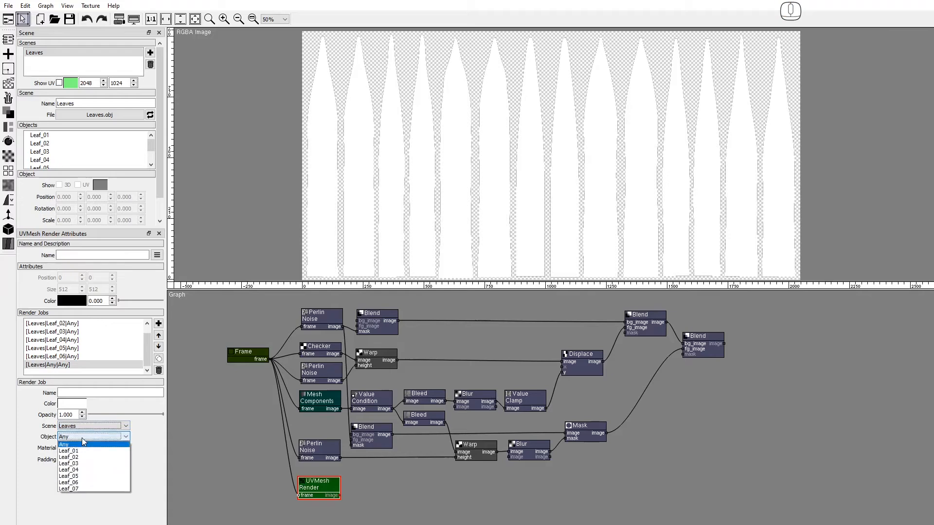
left_click(82, 489)
Step: Set the Leaf_02 render job's color to red 0.2, green 0.2 and blue 0.2
left_click(77, 323)
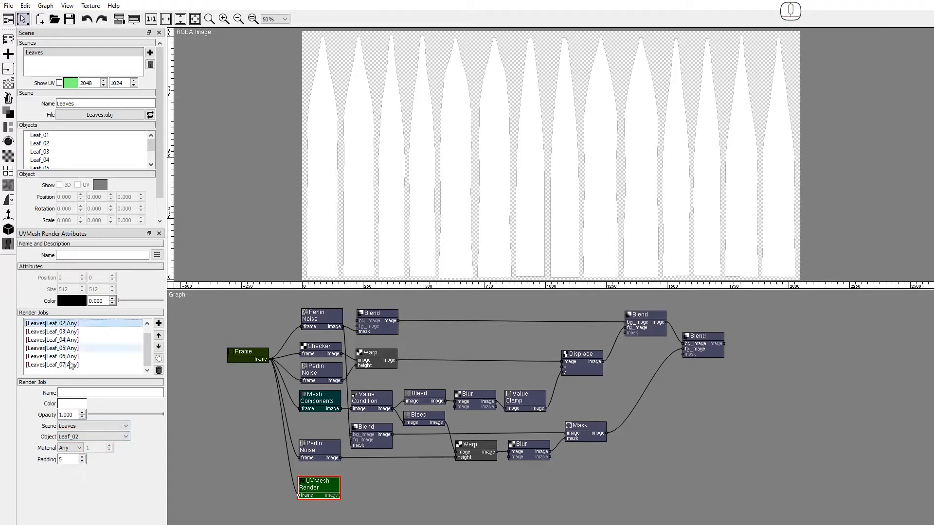
left_click(72, 404)
left_click_drag(552, 245, 597, 244)
type(".2")
key("Tab")
type(".2")
key("Tab")
type(".2")
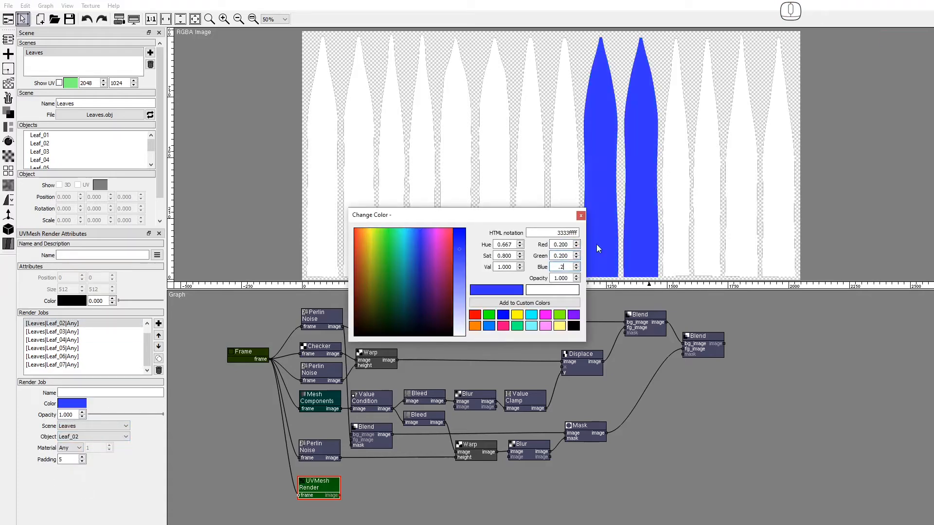
key("Tab")
Step: Set the Leaf_03 render job's color to red 0.3, green 0.3 and blue 0.3
left_click(70, 332)
left_click(66, 404)
left_click_drag(552, 245, 577, 245)
type(".3")
key("Tab")
type(".3")
key("Tab")
type(".3")
key("Tab")
Step: Set the Leaf_04 render job's color to red 0.4, green 0.4 and blue 0.4
left_click(53, 340)
type(".4")
key("Tab")
type(".4")
key("Tab")
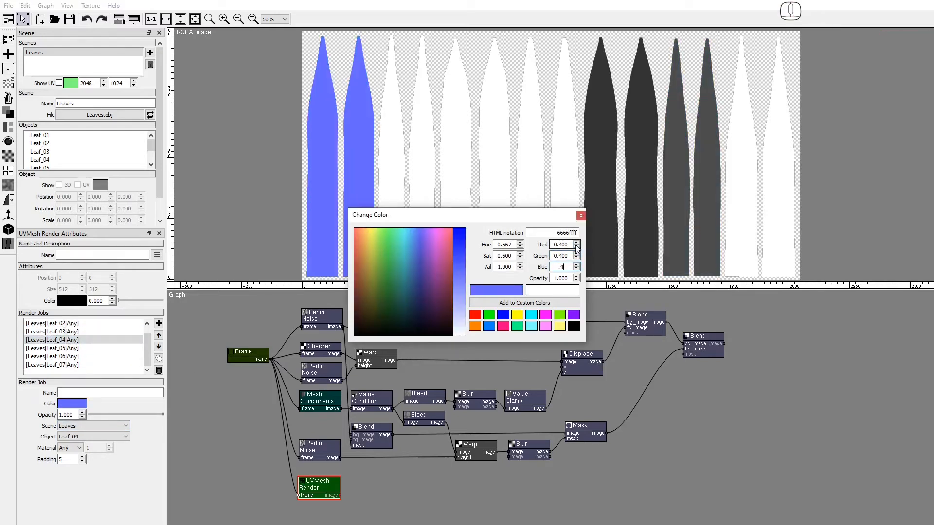
type(".4")
key("Tab")
Step: Set the Leaf_05 render job's color to red 0.5, green 0.5 and blue 0.5
left_click(60, 349)
left_click_drag(552, 244, 600, 243)
type(".5")
key("Tab")
type(".5")
key("Tab")
type(".5")
key("Tab")
Step: Set the Leaf_06 render job's color to red 0.6, green 0.6 and blue 0.6
left_click(53, 356)
left_click_drag(552, 244, 587, 246)
type(".6")
key("Tab")
type(".6")
key("Tab")
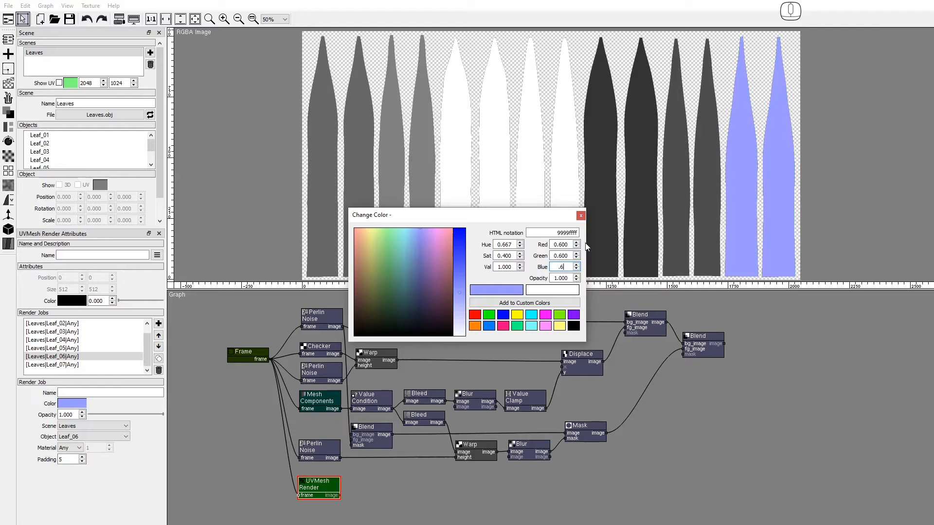
type(".6")
key("Tab")
Step: Set the Leaf_07 render job's color to red 0.7, green 0.7 and blue 0.7
left_click(54, 365)
left_click_drag(552, 245, 590, 243)
type(".7")
key("Tab")
type(".7")
key("Tab")
type(".7")
key("Return")
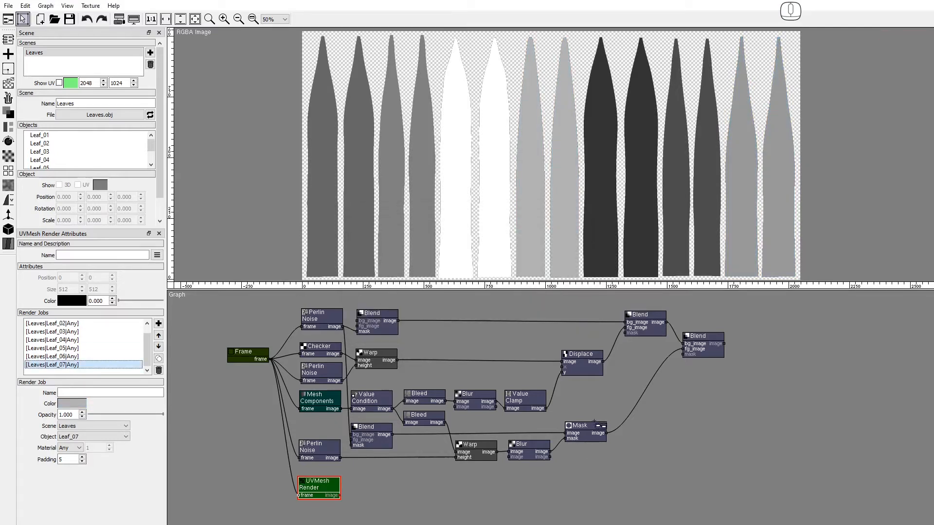
Step: Add a Curves node after UVMesh Render, raise the curve's start point to a light grey and lower its end point to output 0.922
right_click(365, 485, "shift")
type("Curv")
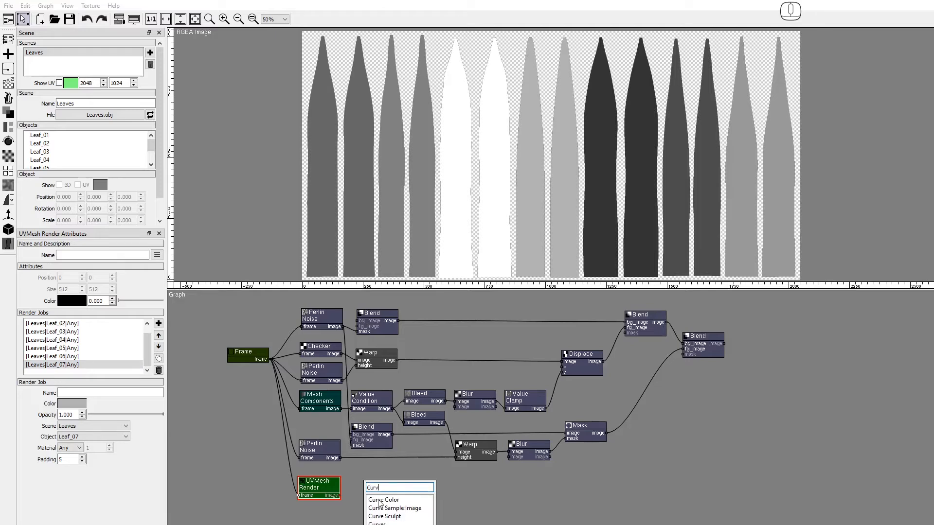
left_click(383, 524)
left_click_drag(381, 488, 619, 488)
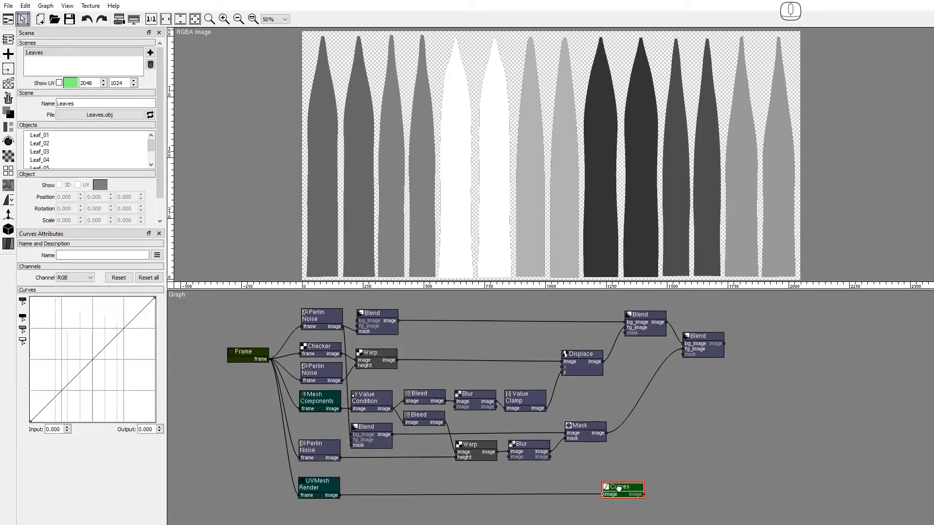
left_click_drag(30, 422, 4, 320)
left_click_drag(153, 299, 154, 307)
Step: Add a Blend node in multiply mode after the last Blend, connect the Curves node as its foreground, and check it against the UV overlay
right_click(741, 358)
type("Blen")
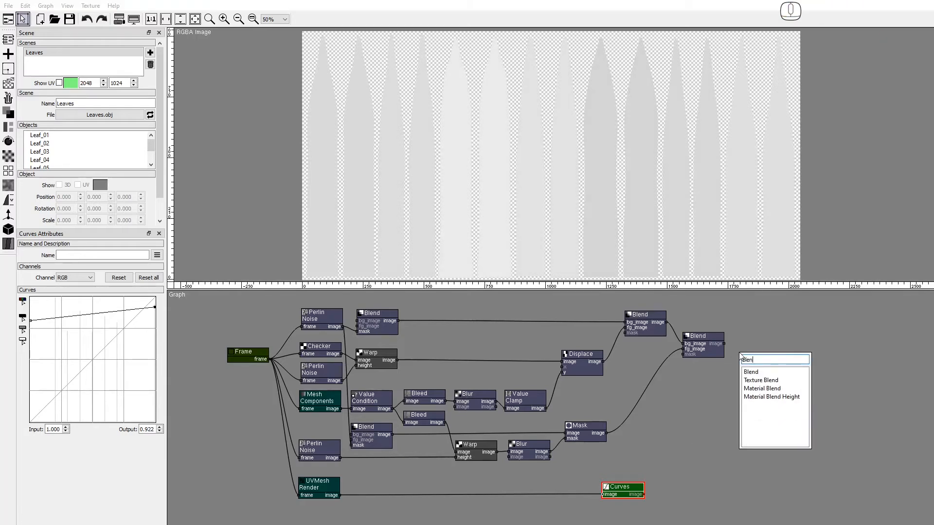
left_click(754, 373)
left_click_drag(645, 494, 740, 369)
left_click(84, 278)
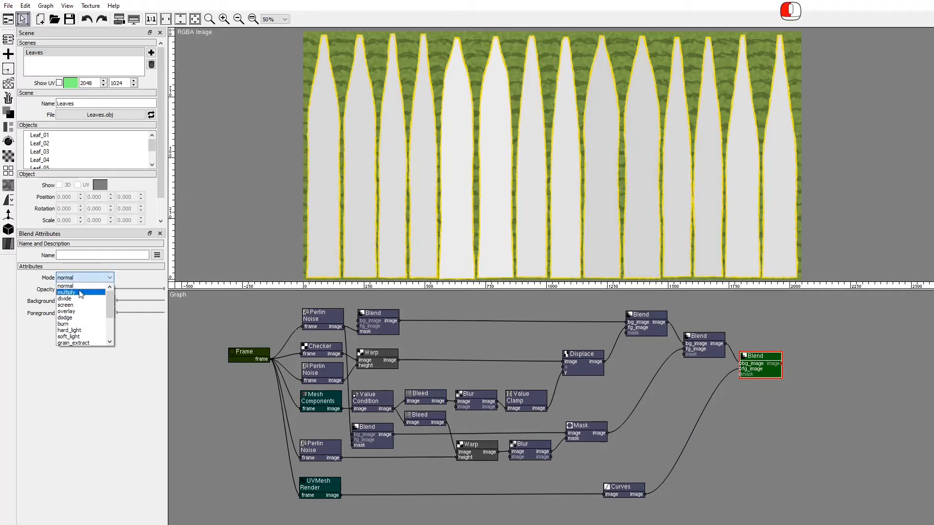
left_click(80, 292)
left_click(59, 83)
left_click(59, 83)
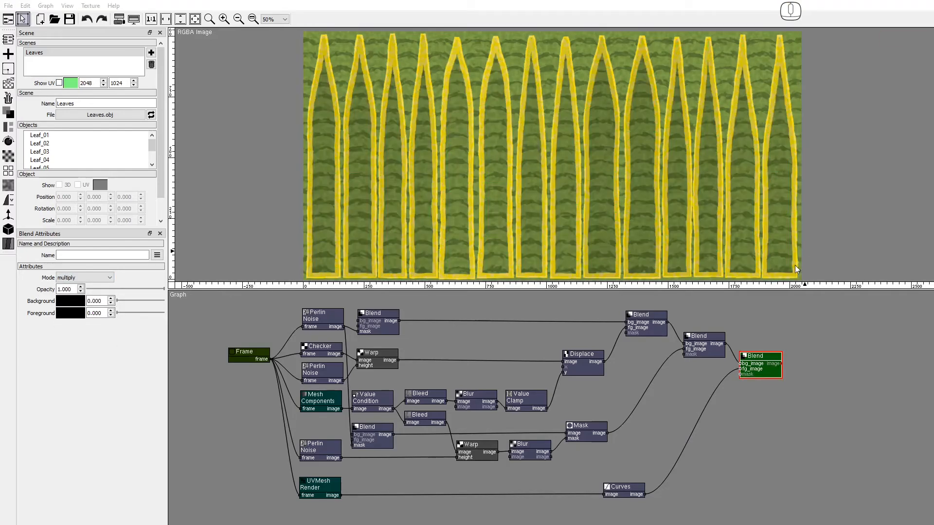
Step: Add a Mesh Uv Grid node below UVMesh Render, expose its frame attribute and connect the Frame node to it
left_click_drag(711, 455, 679, 406)
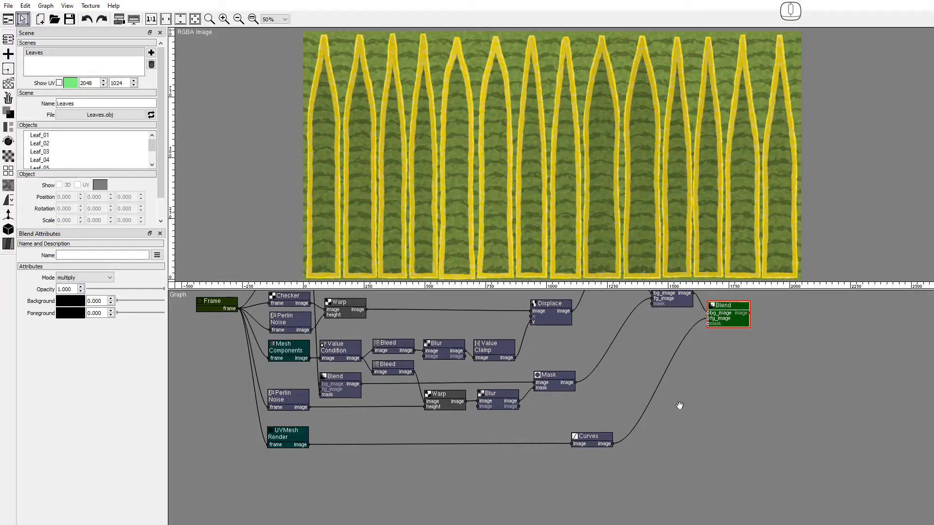
right_click(268, 466)
type("Mesh u")
left_click(289, 486)
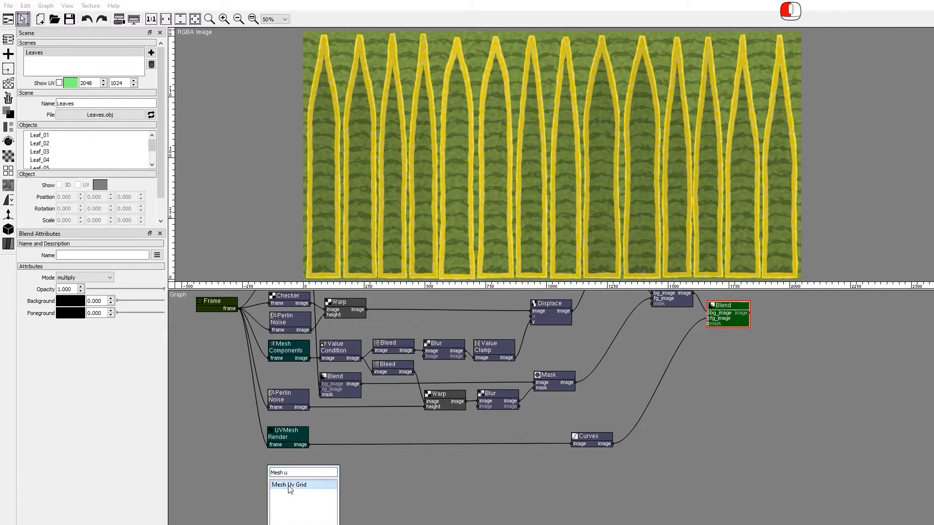
right_click(284, 474)
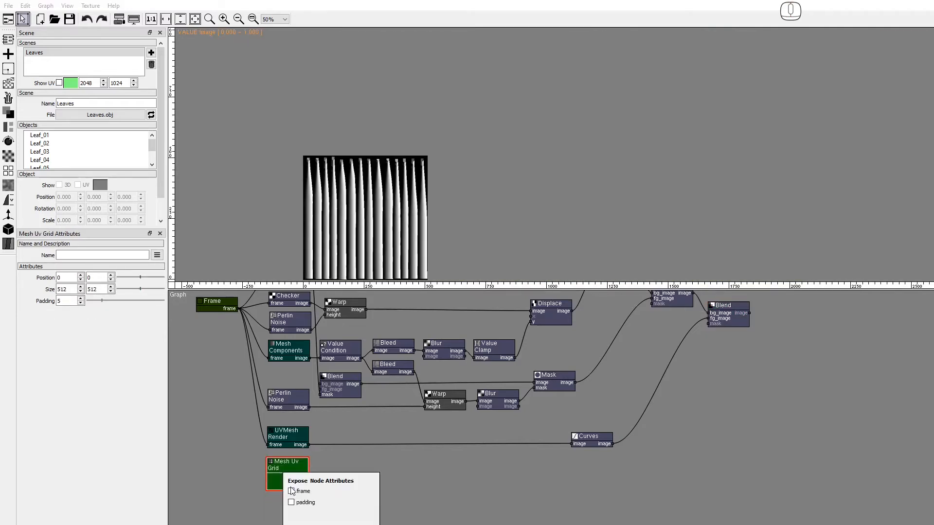
left_click_drag(238, 308, 266, 476)
Step: Add a Waves node below Mesh Uv Grid and set its frequency to 64 and 0 for vertical stripes
key("Tab")
type("Wave")
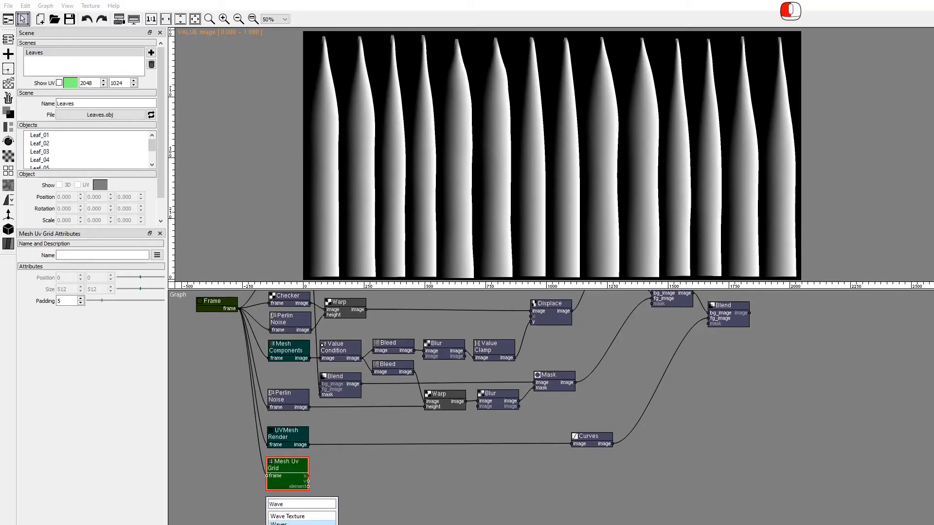
left_click(287, 523)
left_click_drag(334, 491, 344, 440)
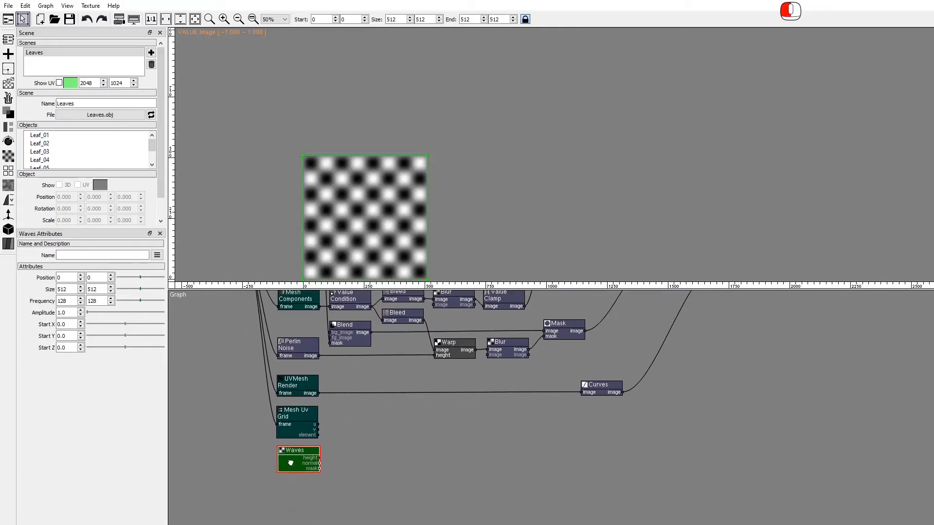
double_click(63, 301)
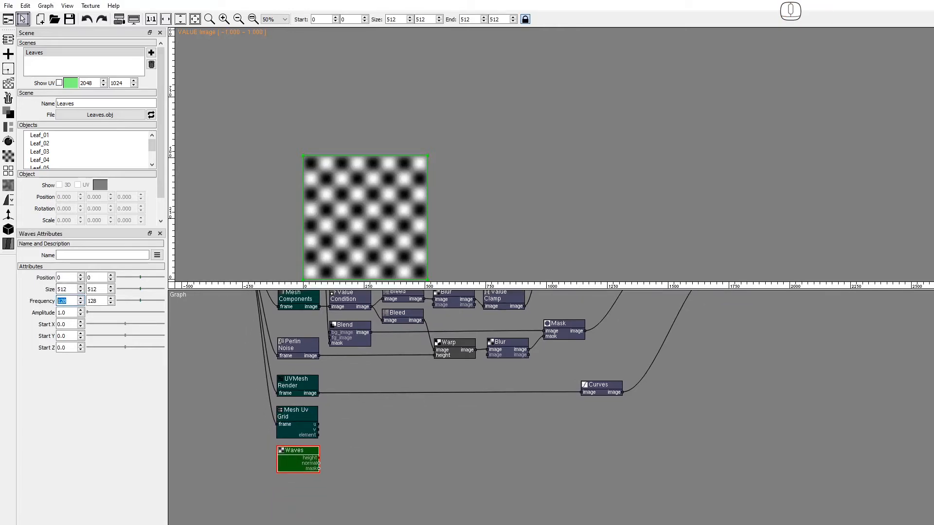
key("Tab")
type("0")
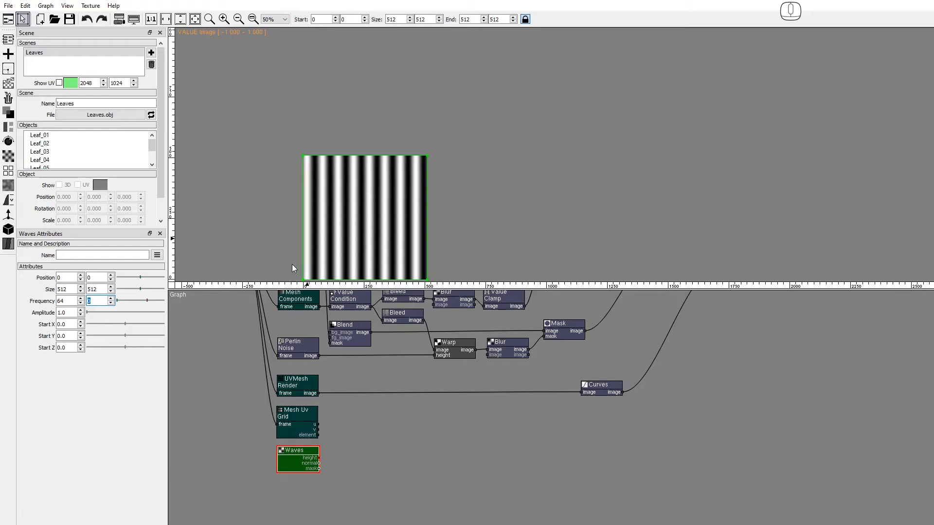
Step: Add a Curves node after the Waves height output and bow its curve upward through input 0.293, output 0.566
right_click(332, 452)
type("Cur")
left_click(343, 495)
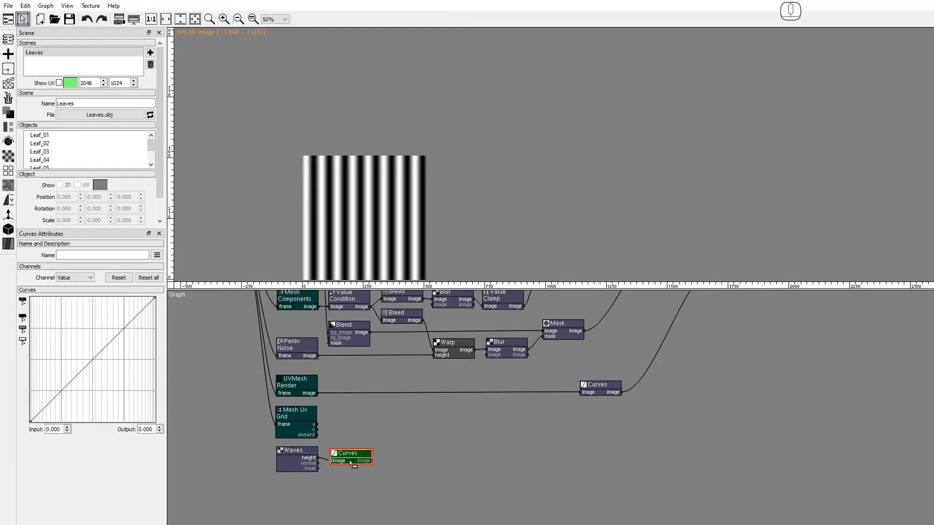
left_click_drag(76, 375, 67, 350)
Step: Add an Image Map node, connecting the new Curves to its image and Mesh Uv Grid's u and v to x_image and y_image
left_click(8, 115)
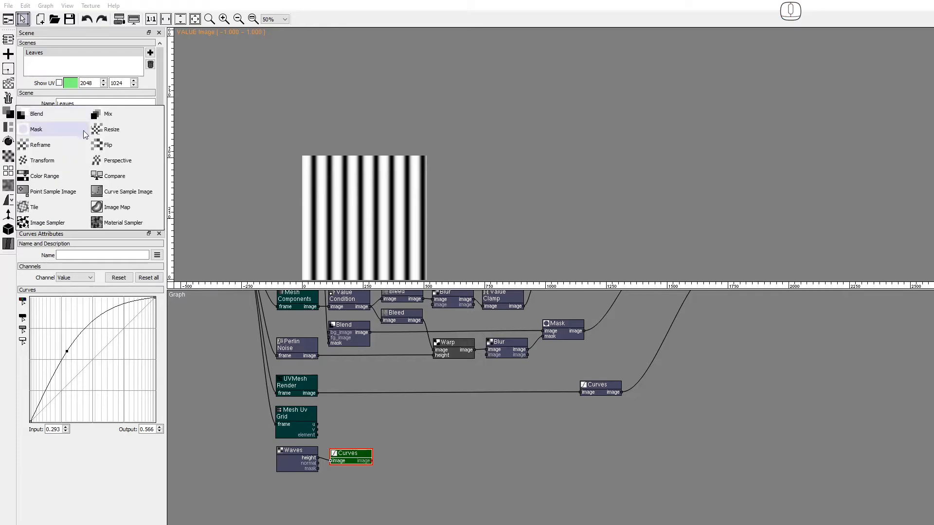
left_click_drag(96, 210, 397, 429)
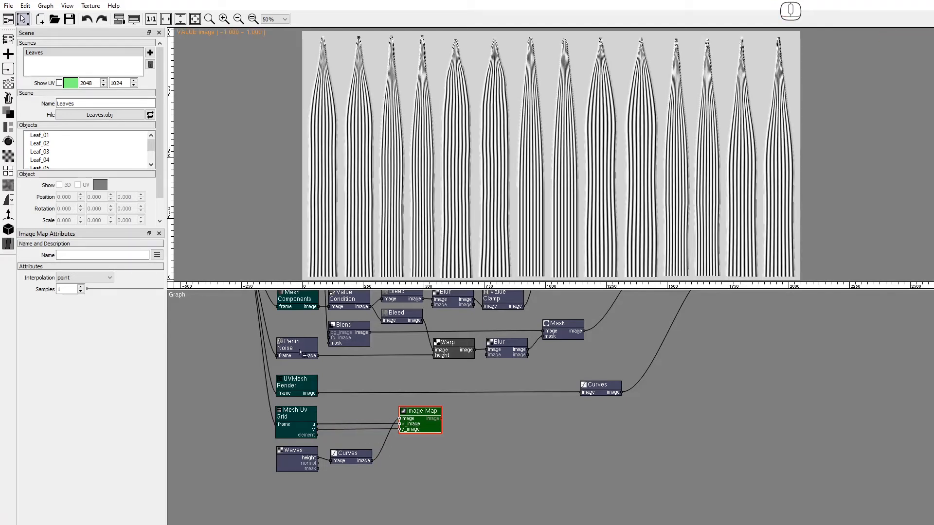
Step: Duplicate the lowest Perlin Noise node below Waves and set the copy's first frequency value to 30 and its seed to 156
left_click_drag(302, 350, 291, 492)
double_click(73, 312)
type("30")
key("Tab")
key("Return")
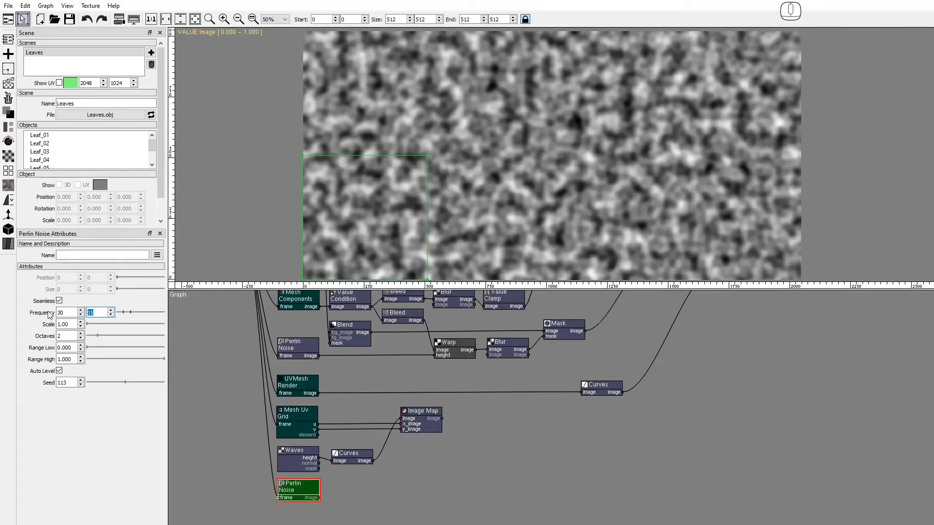
left_click_drag(125, 382, 147, 383)
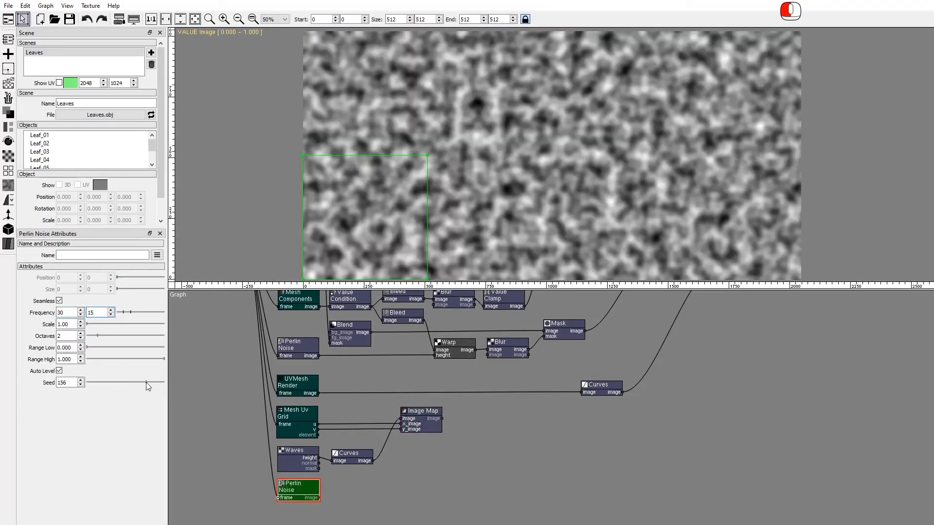
Step: Add a Warp node after Image Map, connect the lowest Perlin Noise to its height, and set amount 3.2 and samples 3
right_click(467, 427)
type("War")
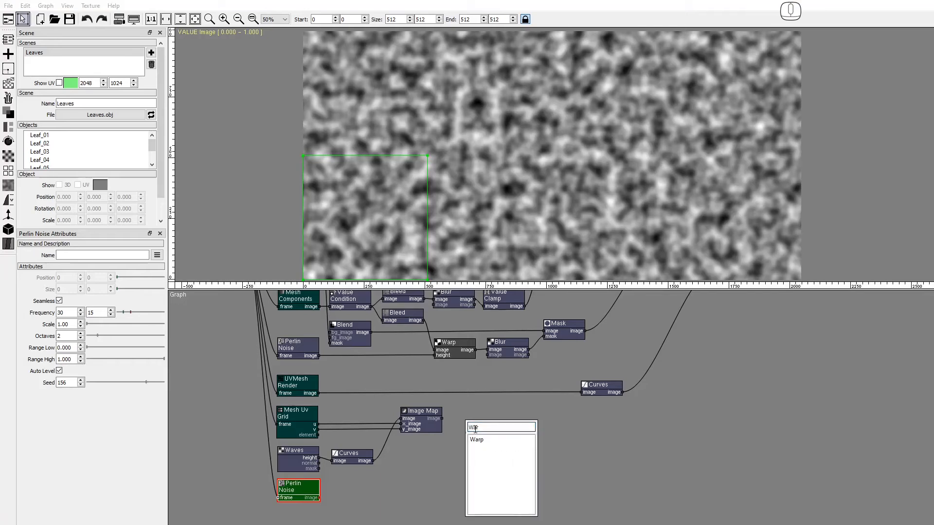
left_click(475, 441)
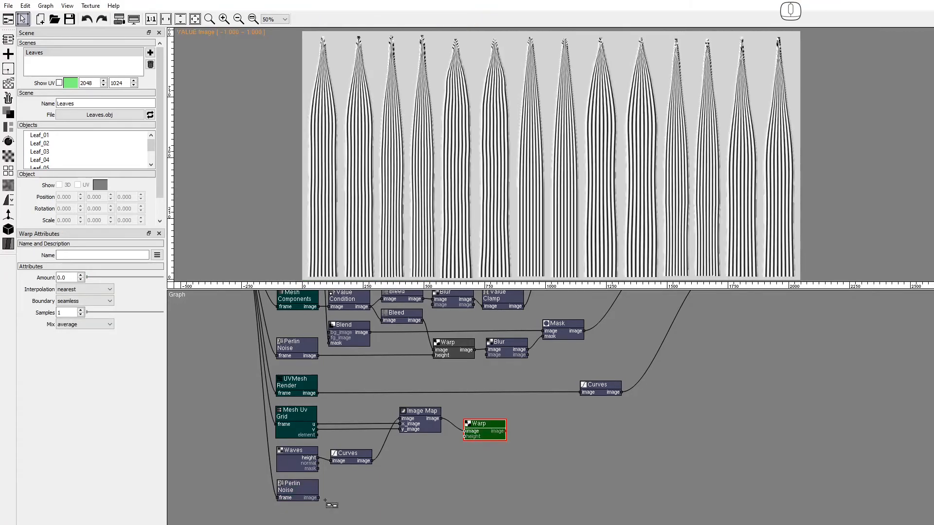
left_click_drag(323, 498, 465, 436)
left_click_drag(104, 277, 100, 278)
left_click(80, 310)
left_click(80, 311)
Step: Add a To Value node after the new Warp and place it with a gap to its right
key("Tab")
type("Tov")
key("BackSpace")
type("v")
left_click(542, 439)
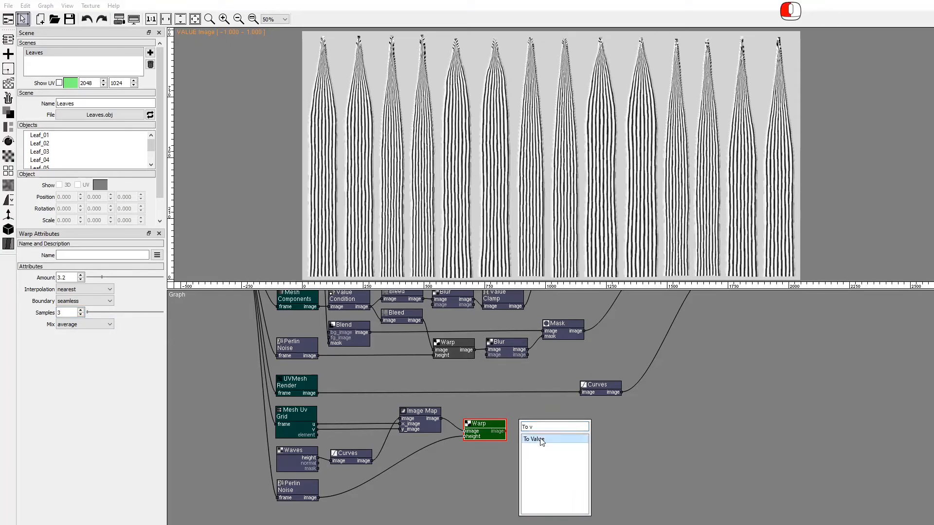
left_click_drag(542, 430, 586, 429)
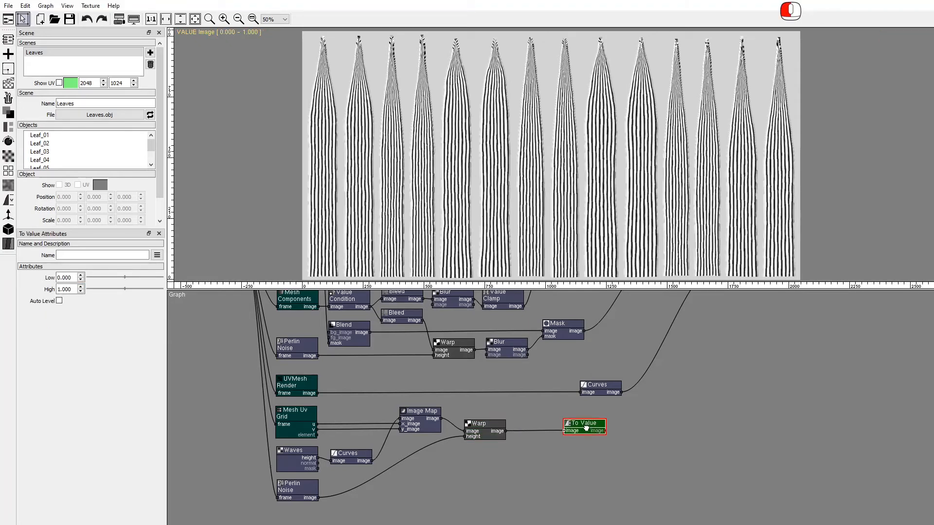
Step: Add a To Value node fed by the Displace output and place it beside the Curves following UVMesh Render
left_click_drag(720, 359, 678, 417)
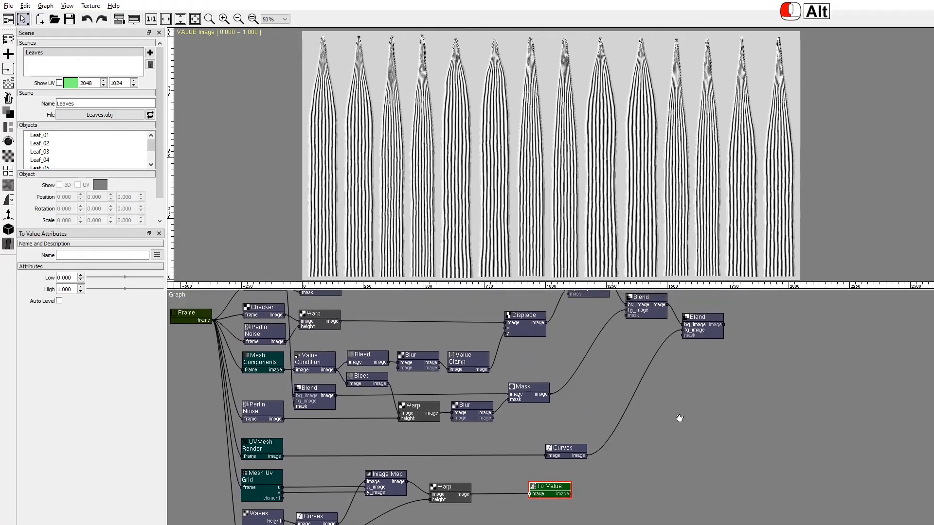
left_click(526, 326)
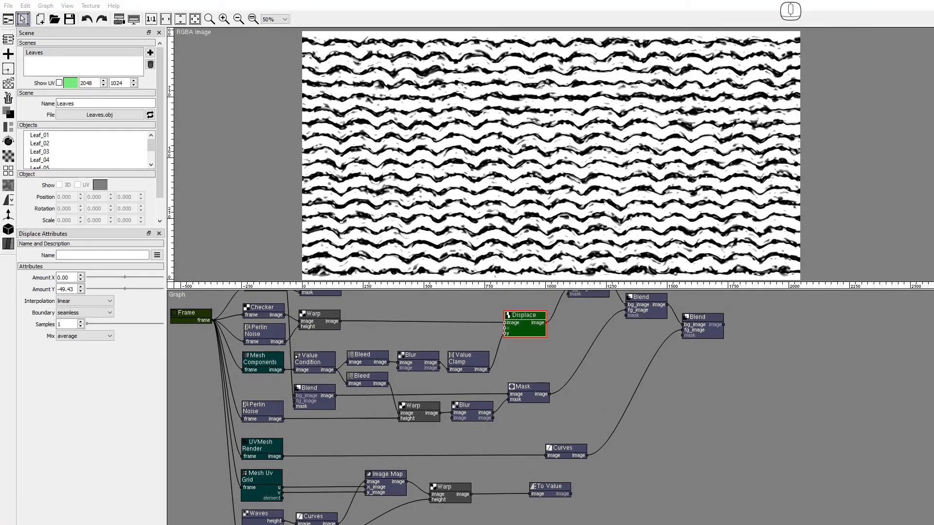
right_click(561, 333)
type("To v")
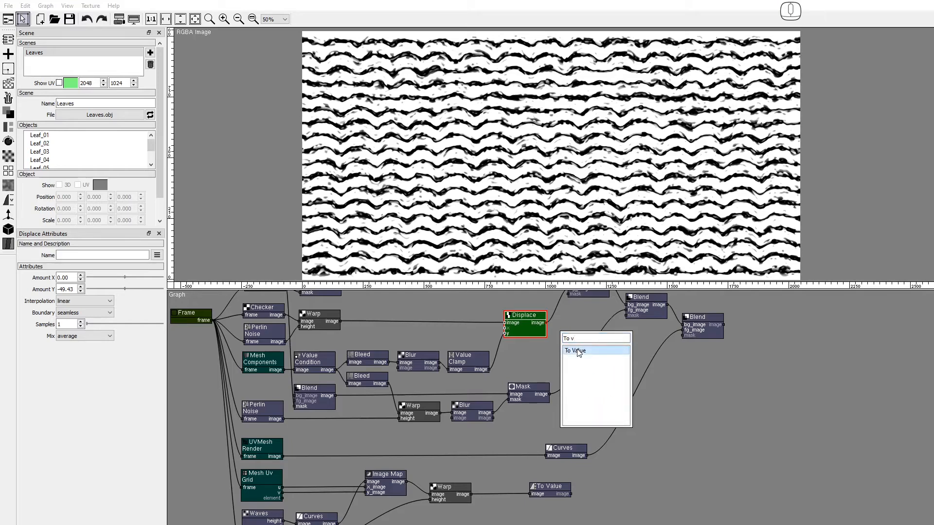
left_click(578, 351)
left_click_drag(572, 340, 635, 452)
Step: Add a Blend after Displace's To Value, with the topmost Perlin Noise as background, in multiply mode at 0.667 opacity
right_click(680, 438)
type("Blen")
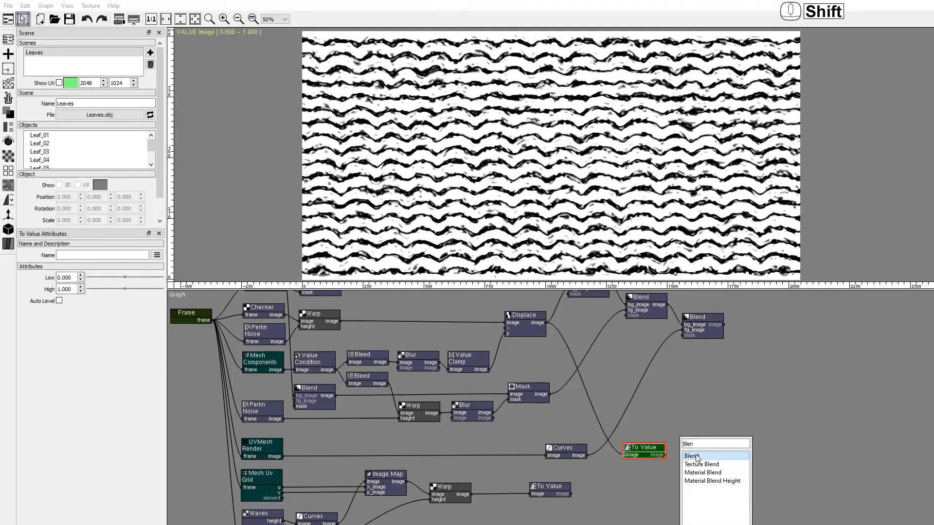
left_click(697, 457)
left_click_drag(424, 338, 437, 369)
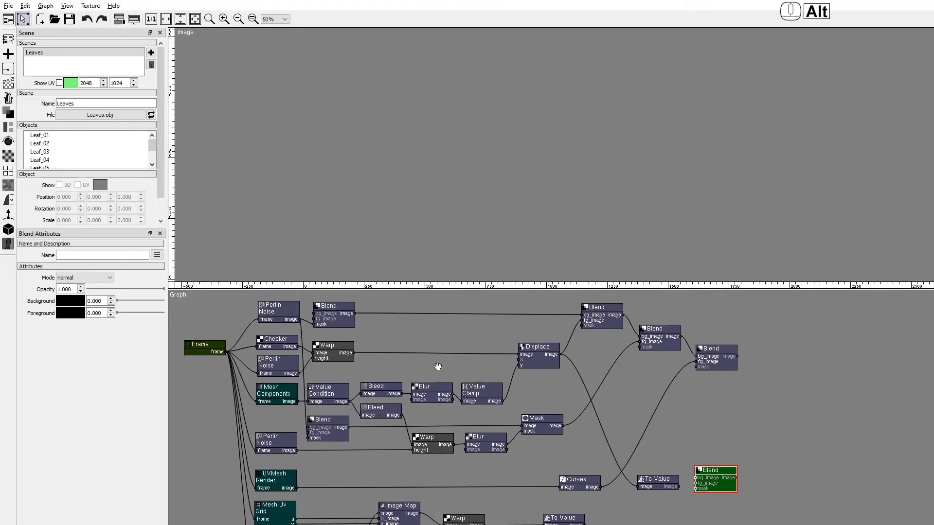
left_click_drag(300, 320, 694, 473)
left_click(84, 278)
left_click(73, 286)
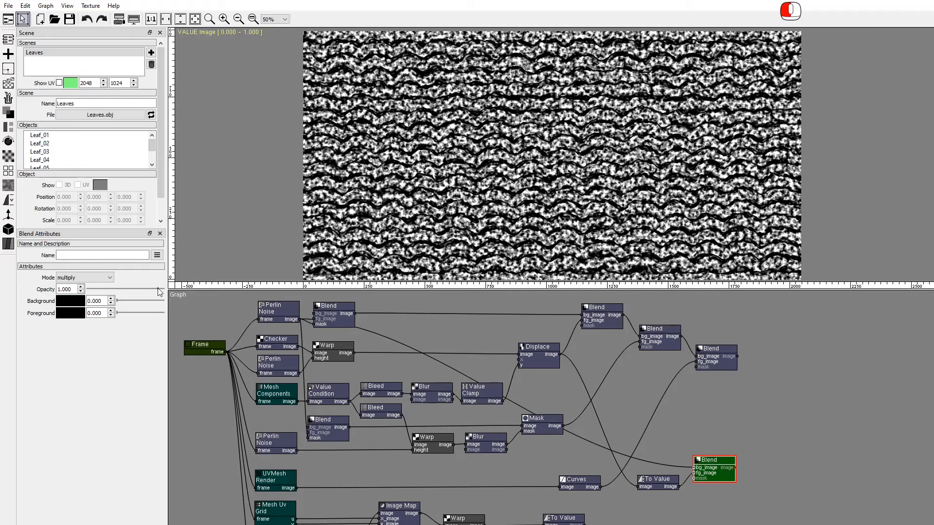
left_click(141, 289)
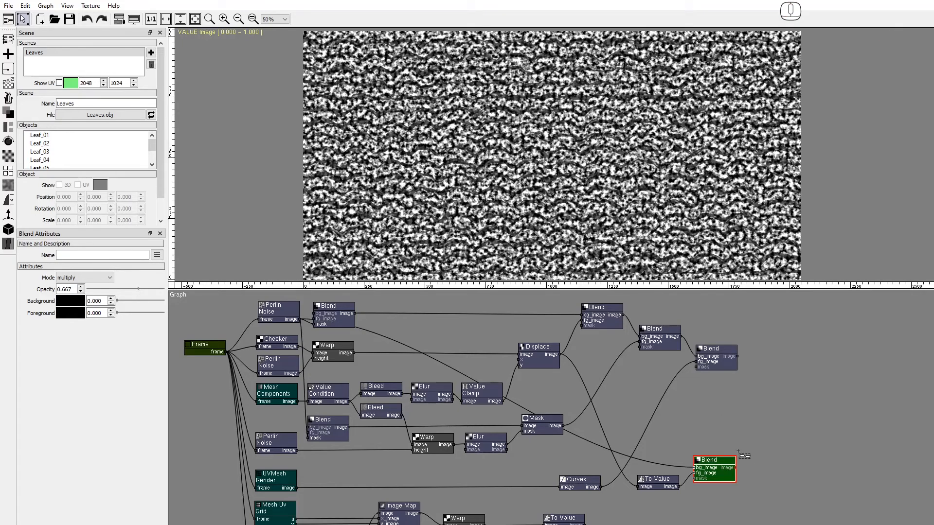
Step: Add a second Blend after the multiply Blend, with the vein Warp's To Value as foreground and opacity 0.220
right_click(752, 463)
type("Blend")
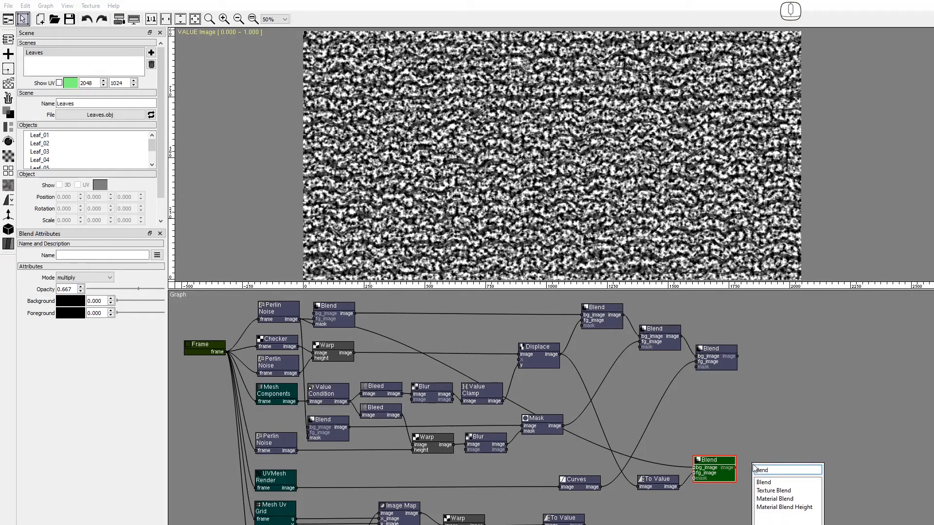
left_click(764, 483)
left_click_drag(771, 482, 772, 485)
left_click_drag(758, 422, 720, 401)
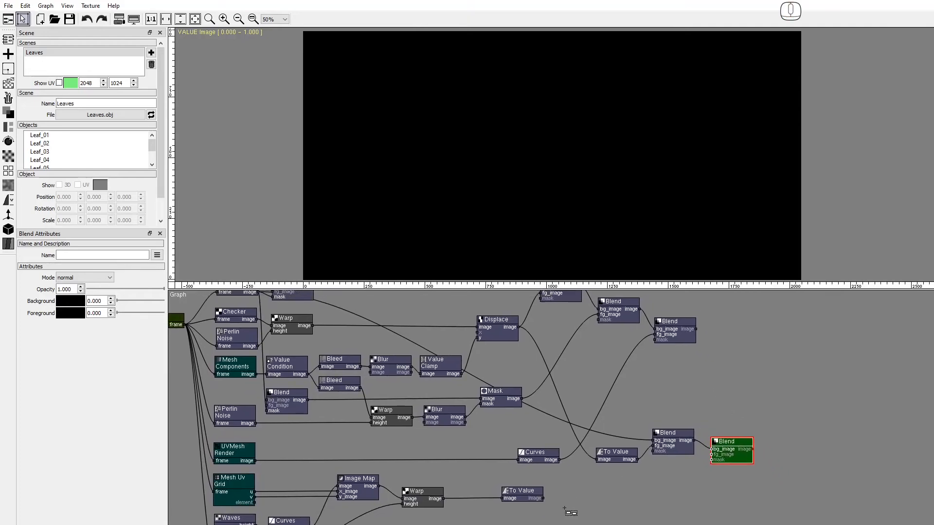
left_click_drag(615, 485, 730, 460)
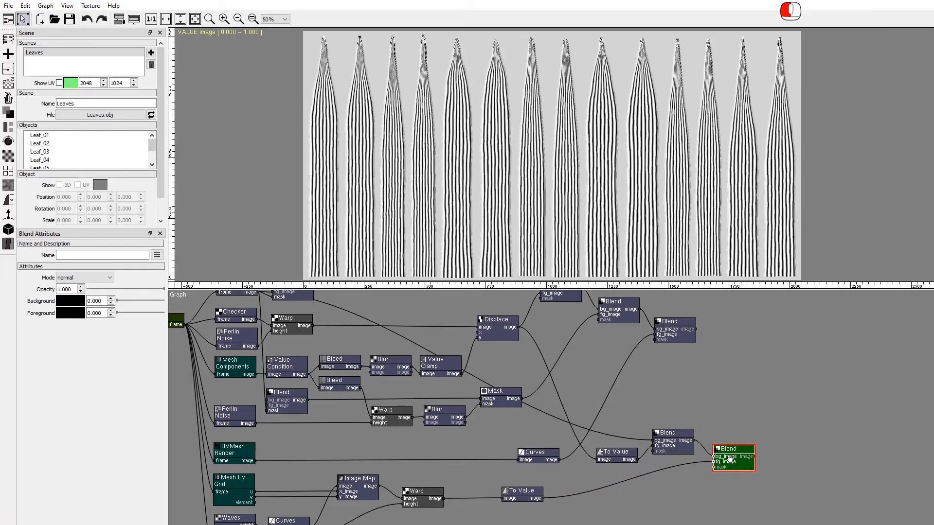
left_click(104, 289)
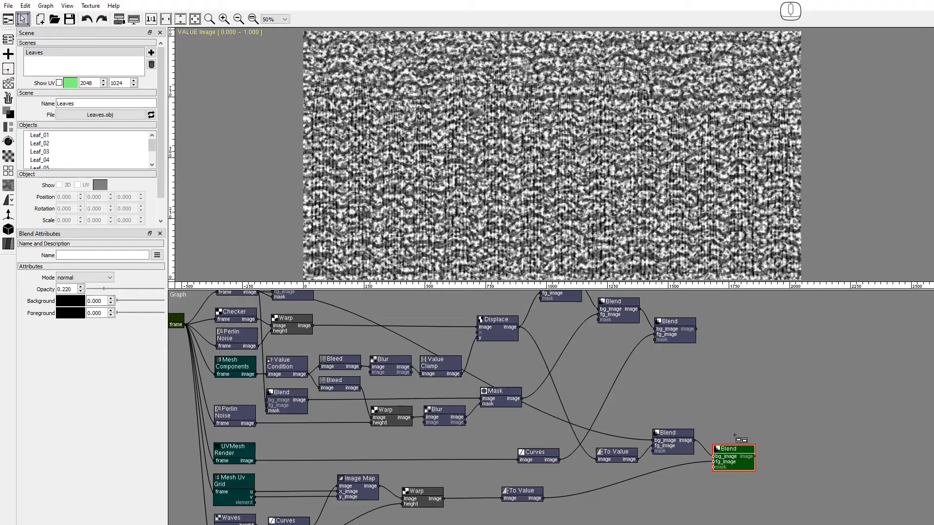
Step: Add a Curves node after the second Blend, setting the curve's start output to 0.582 and end output to 0.730
right_click(779, 447)
type("Curve")
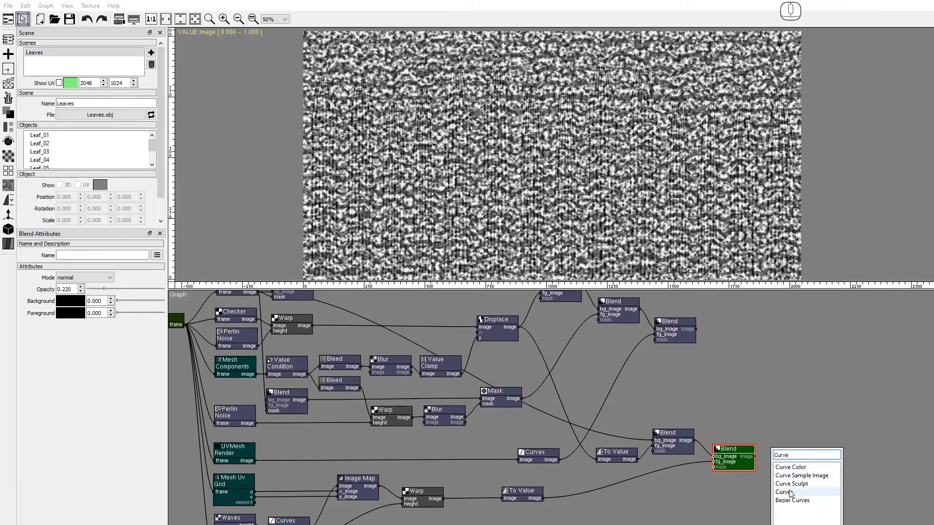
left_click(784, 492)
left_click(782, 453)
left_click_drag(782, 452, 784, 453)
left_click_drag(30, 421, 15, 350)
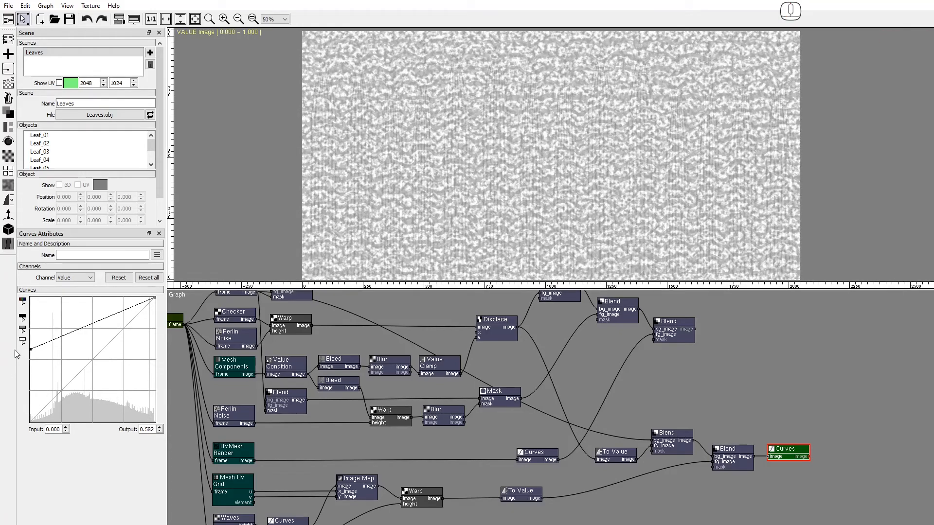
left_click_drag(154, 298, 154, 332)
Step: Add a To Value node below the blends, fed by the Curves that follows UVMesh Render
left_click(10, 200)
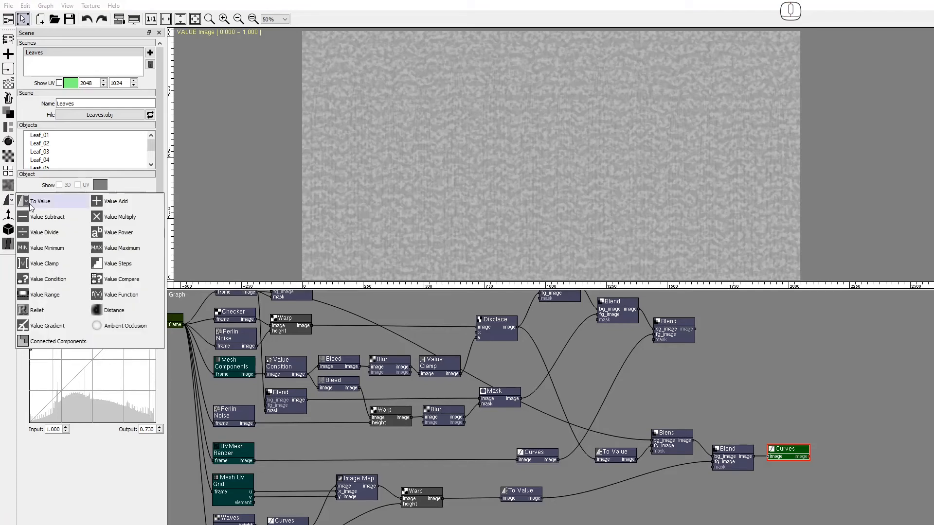
left_click(653, 491, "shift")
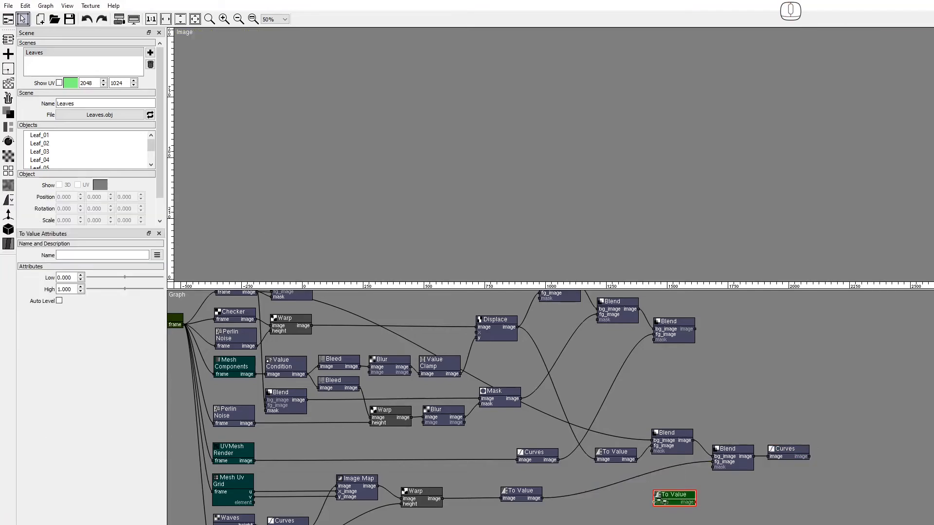
left_click_drag(558, 460, 654, 502)
Step: Add a multiply Blend after the new Curves with the leaf-shading To Value as foreground, and check it against the UV overlay
key("space")
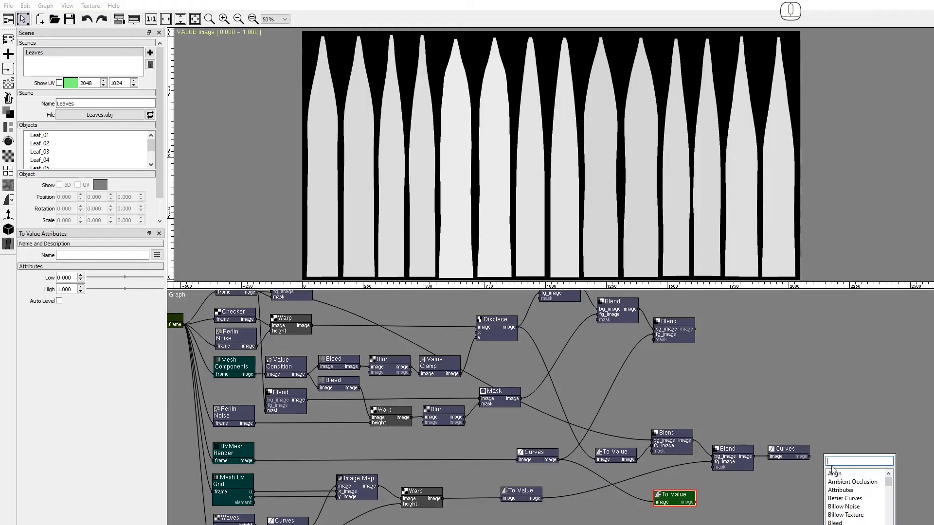
type("Blend")
left_click(831, 475)
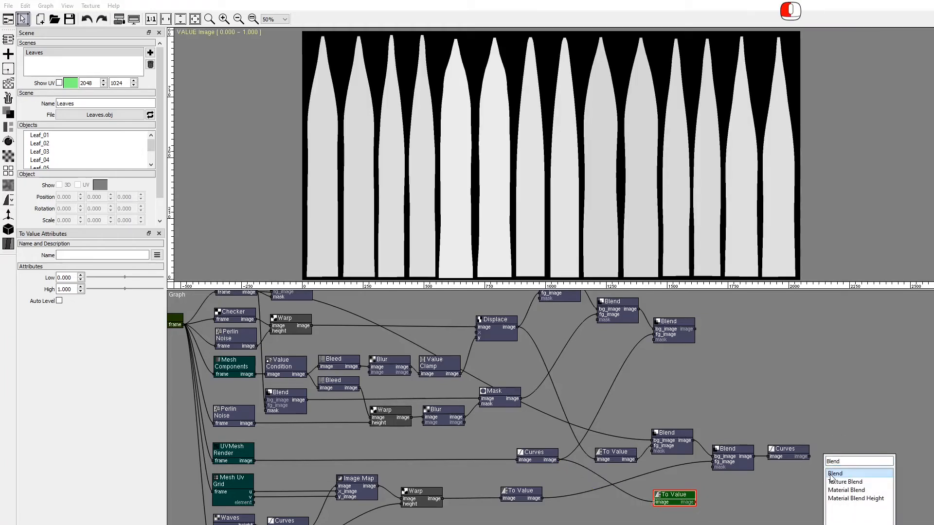
left_click_drag(727, 492, 824, 470)
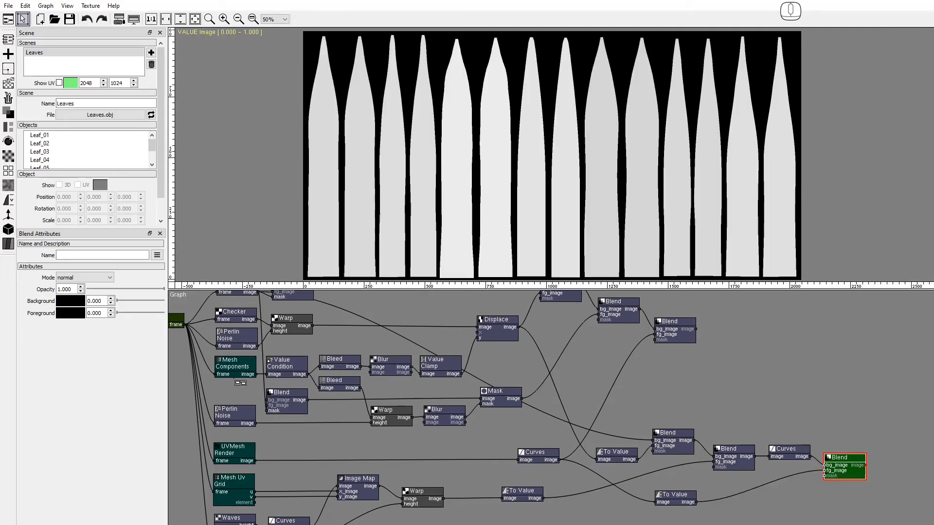
left_click(83, 279)
left_click(77, 293)
left_click(59, 83)
left_click(59, 83)
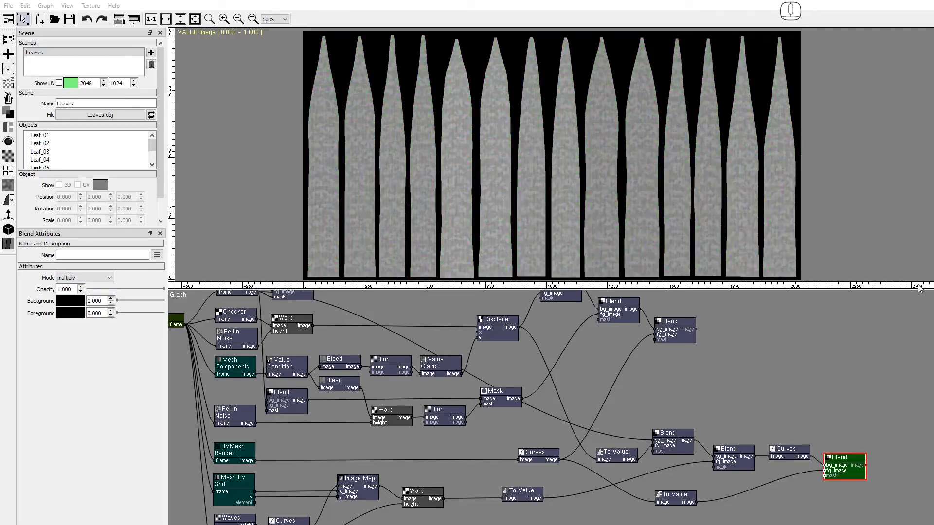
Step: Add a Blend node at the bottom, using the 0.667-opacity Blend as background and the vein Warp's To Value as foreground
left_click(675, 448)
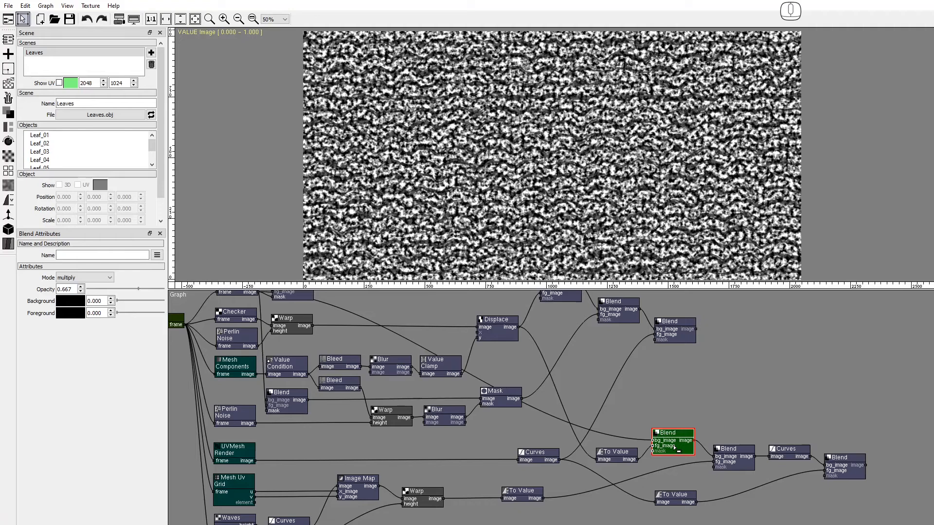
left_click_drag(733, 523, 705, 462)
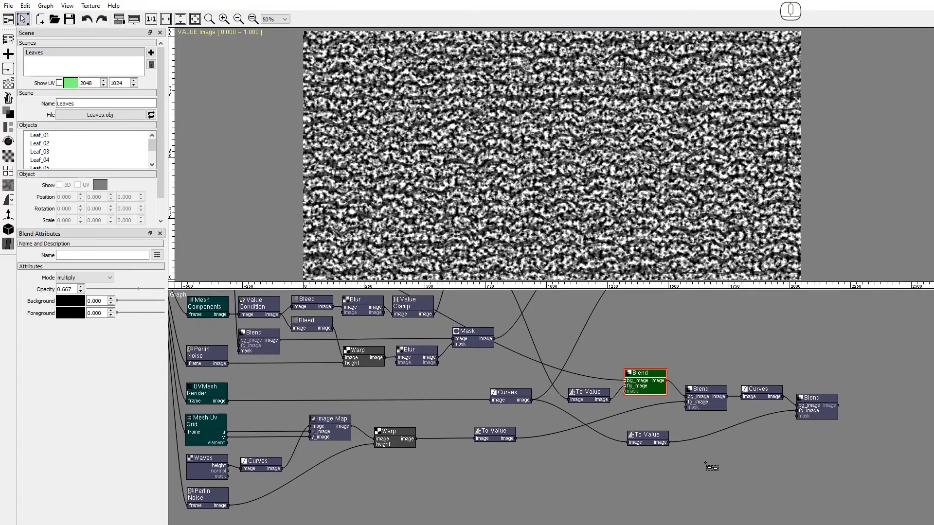
right_click(708, 458)
type("Blend")
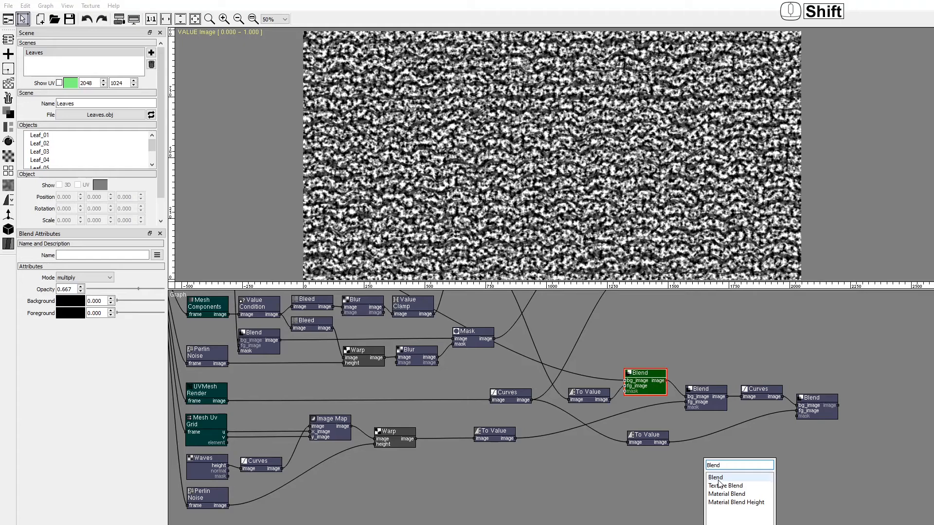
left_click(719, 478)
left_click_drag(722, 476, 711, 469)
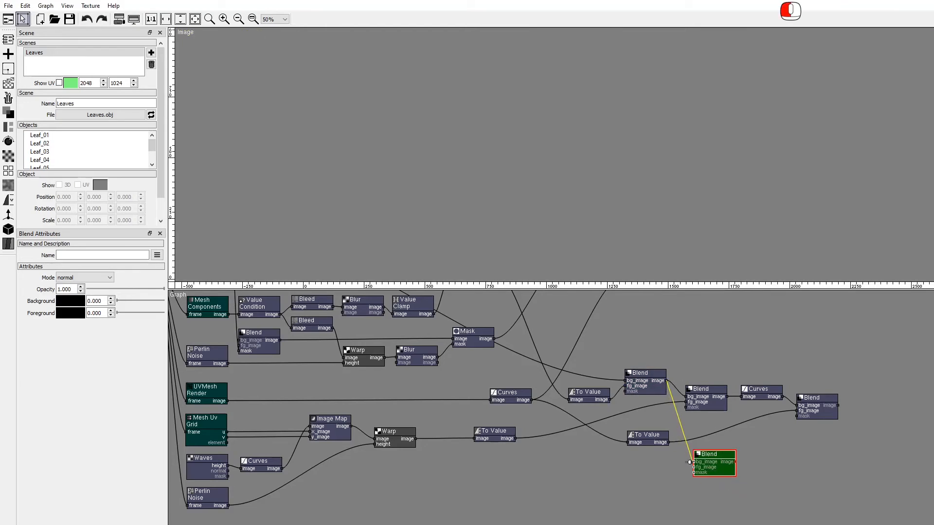
left_click_drag(689, 462, 693, 462)
left_click_drag(519, 440, 694, 467)
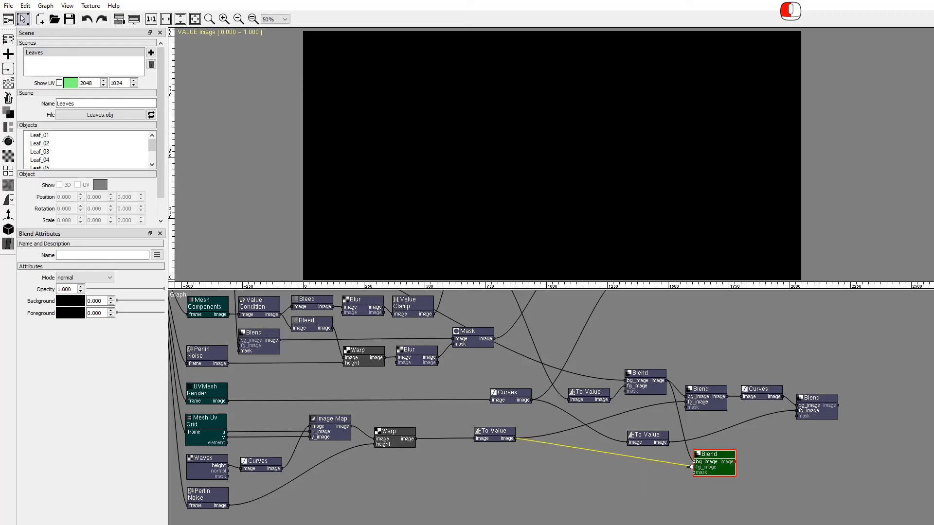
Step: Set the bottom Blend's mode to multiply and its opacity to 0.358
left_click(104, 279)
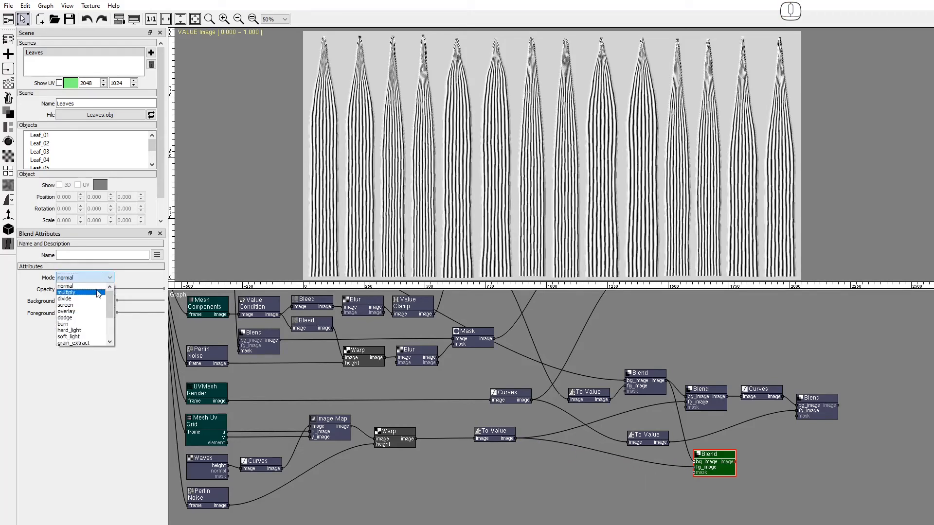
left_click(97, 291)
left_click_drag(149, 290, 113, 294)
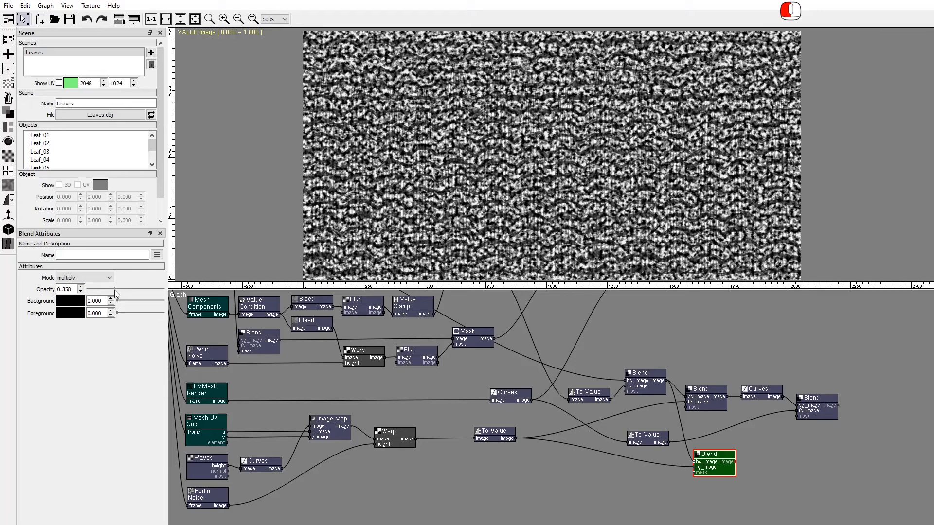
left_click_drag(118, 294, 115, 294)
Step: Add a To Normal node after the bottom Blend with source height, filter prewitt_3x3 and multiply 0.20
right_click(754, 452)
type("To")
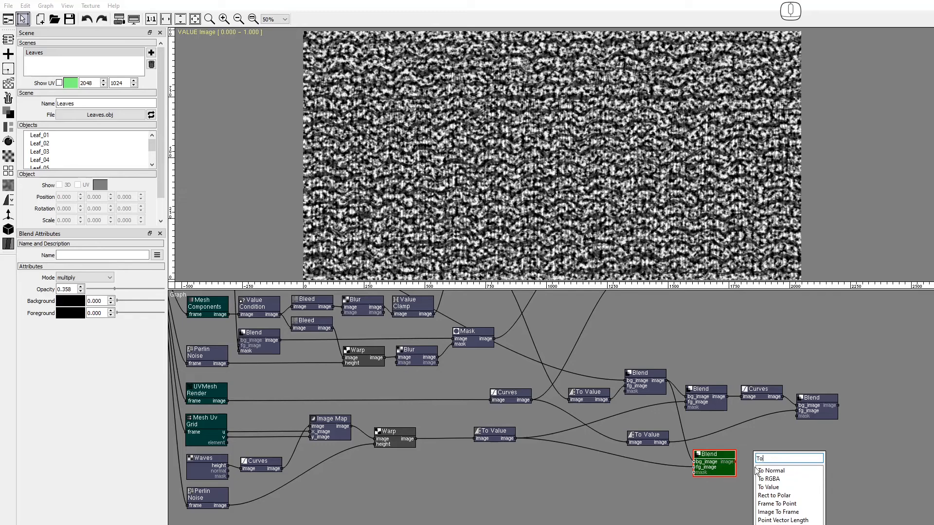
left_click(774, 471)
left_click(85, 278)
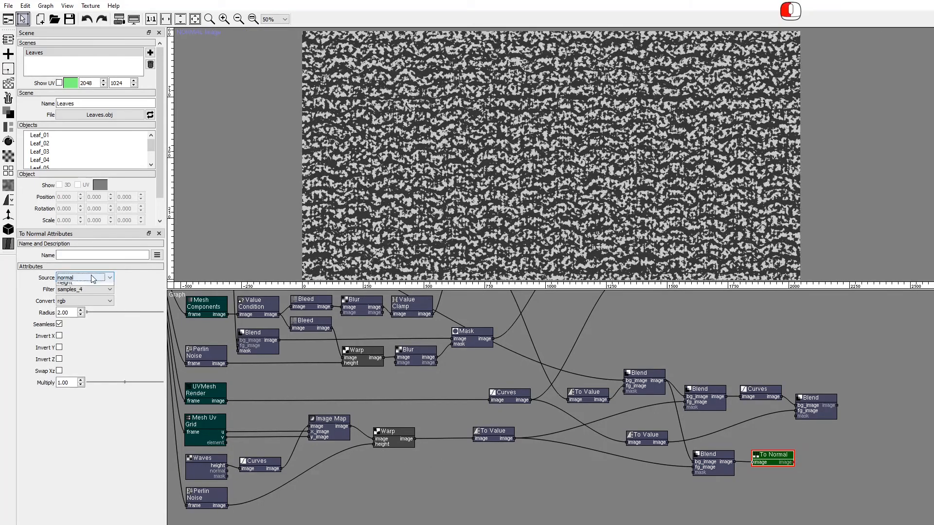
left_click(86, 292)
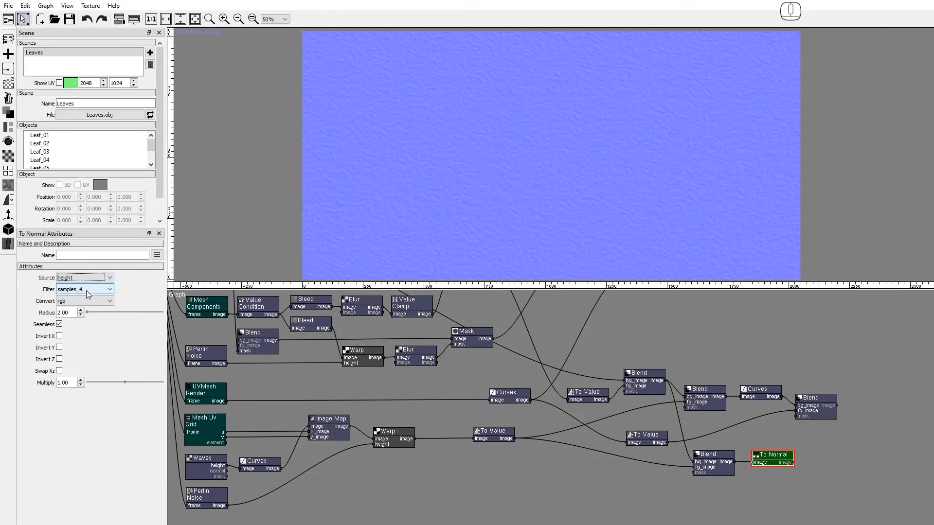
left_click(86, 290)
left_click(81, 329)
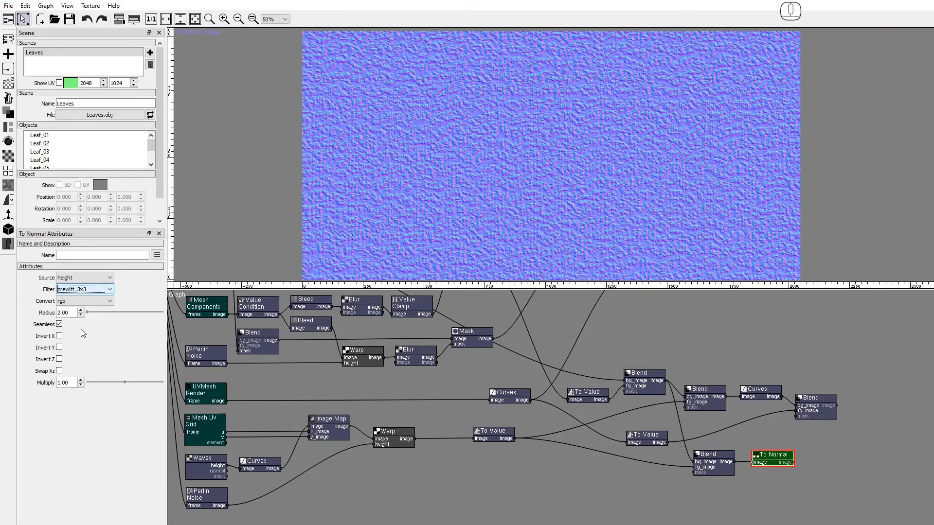
left_click_drag(73, 382, 47, 379)
key("Return")
Step: Display the Leaves mesh UV layout over the normal map
left_click_drag(438, 398, 503, 406)
left_click_drag(558, 425, 518, 456)
left_click(59, 84)
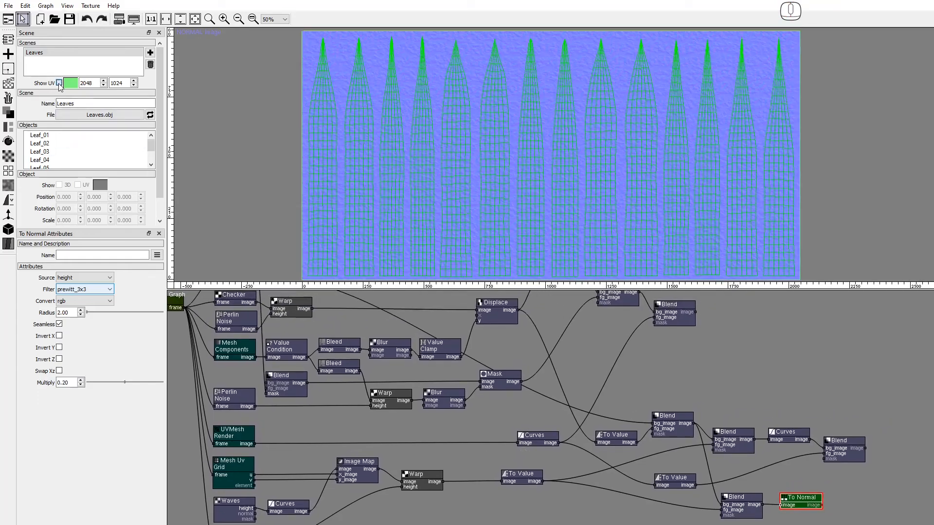
Step: Check the Leaves UV layout against the final color and normal outputs, and hide the UV overlay
left_click(672, 317)
left_click(840, 454)
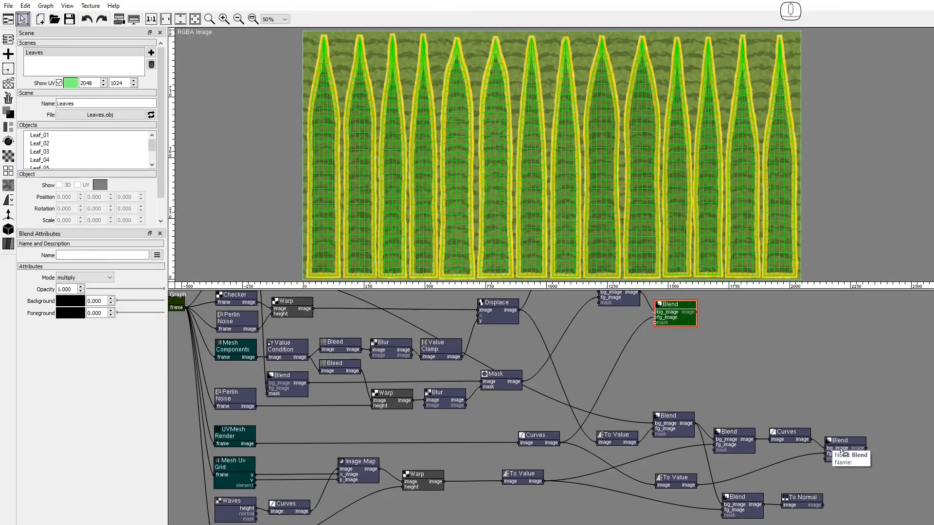
left_click(804, 501)
left_click(59, 83)
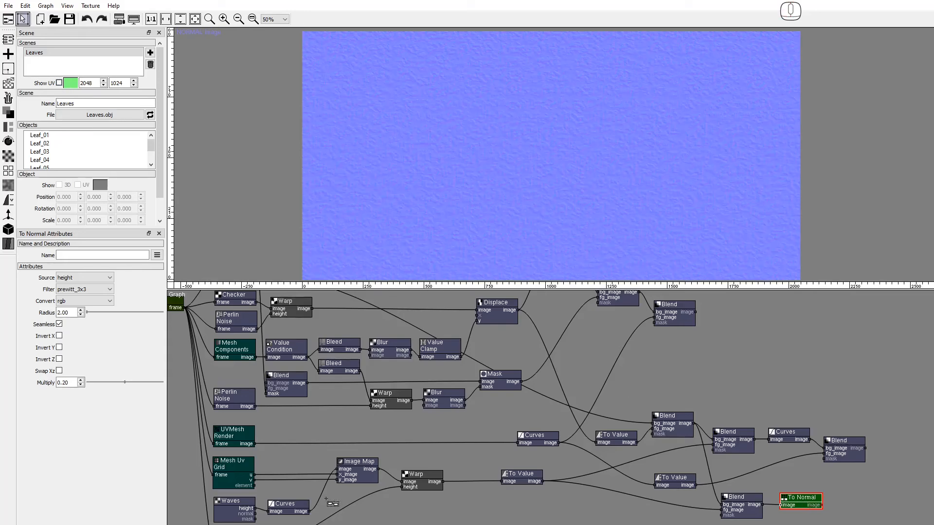
Step: Duplicate the stripe Checker node and set the copy's two stripe heights to 20 and 5
left_click_drag(359, 429, 432, 502)
left_click_drag(281, 305, 373, 322)
left_click_drag(369, 380, 417, 382)
left_click(310, 374)
double_click(310, 374)
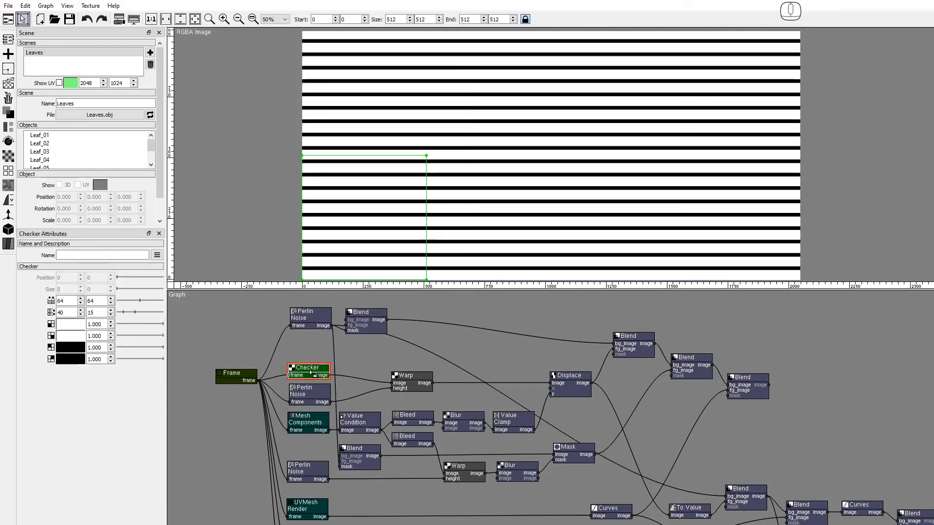
key("ctrl+d")
left_click_drag(67, 313, 55, 313)
type("20")
key("Tab")
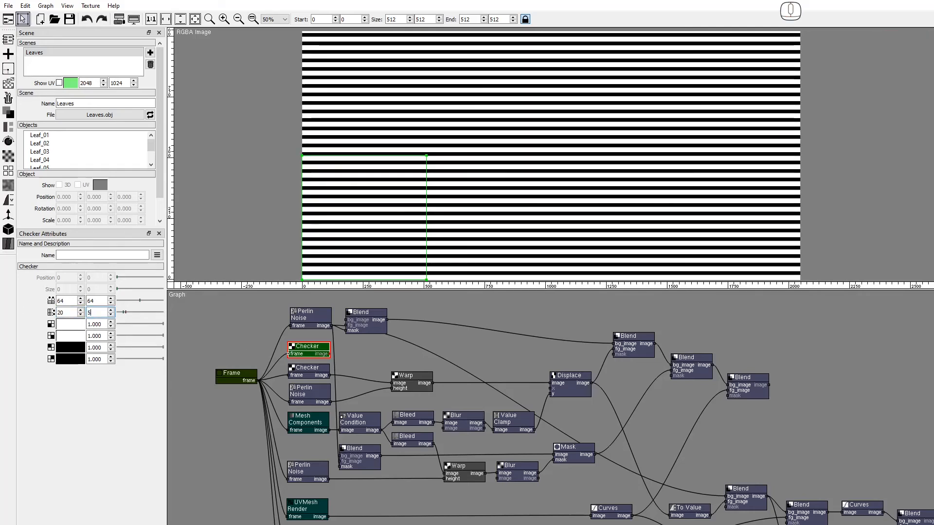
Step: Lower the second stripe height of the original Checker node to 10
left_click(282, 370)
key("Down")
key("Down")
key("Down")
key("Down")
key("Down")
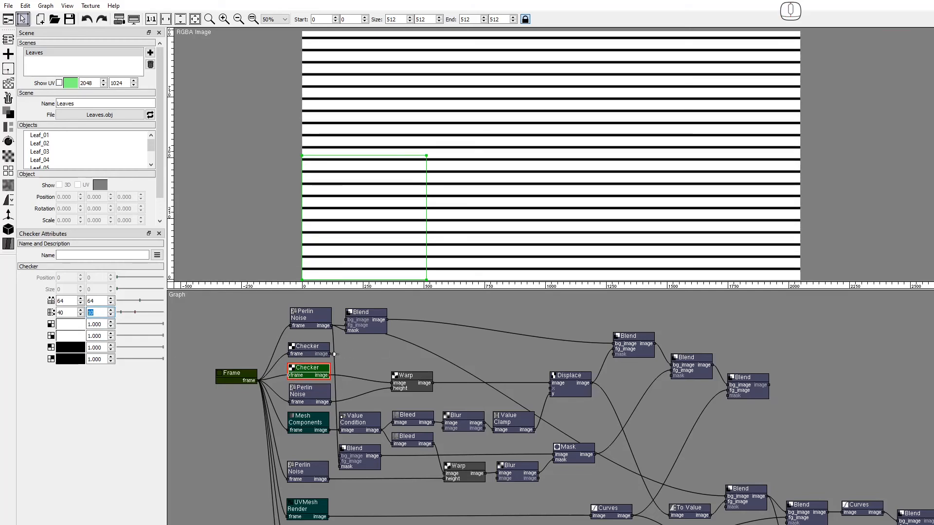
Step: Add a Blend node combining the two Checkers, change its blend mode, and feed its image into the Warp node
right_click(343, 350)
type("Blen")
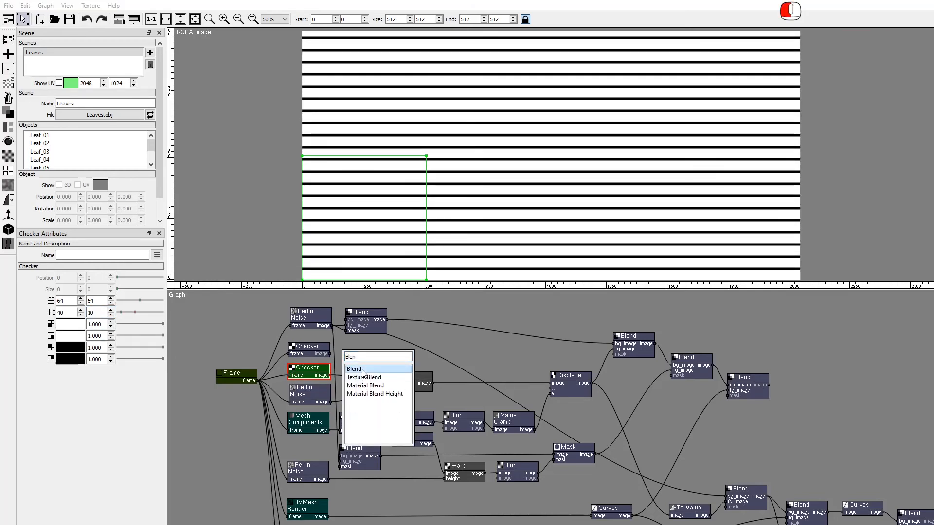
left_click(363, 372)
left_click(80, 278)
left_click(77, 286)
left_click_drag(385, 361, 393, 383)
left_click_drag(412, 380, 427, 380)
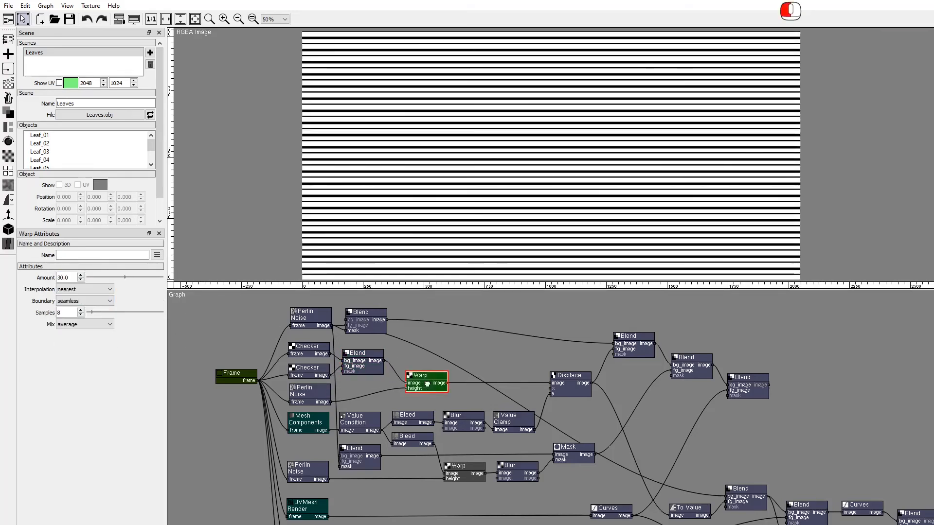
Step: Review the displaced stripes through the color Blend chain and raise the stripe Blend's opacity to darken them in the final color
left_click(573, 384)
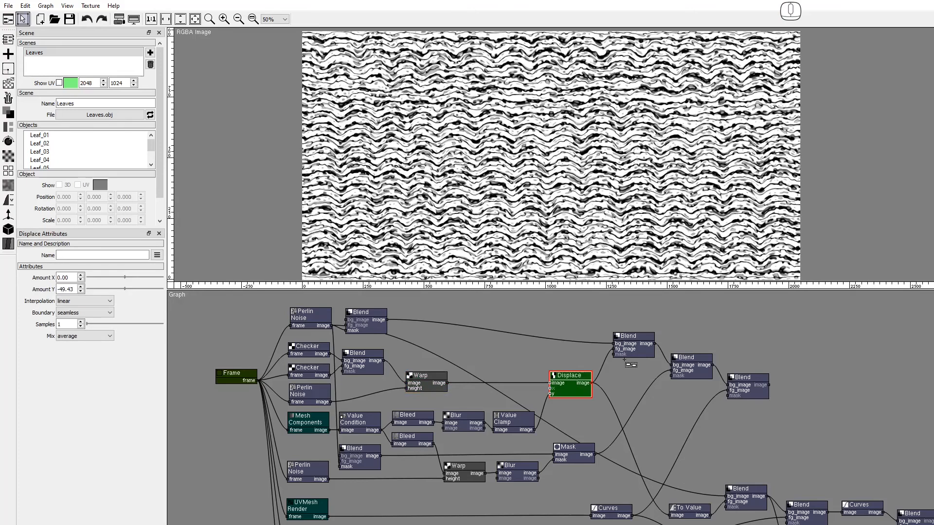
left_click(632, 343)
left_click(691, 362)
left_click(749, 385)
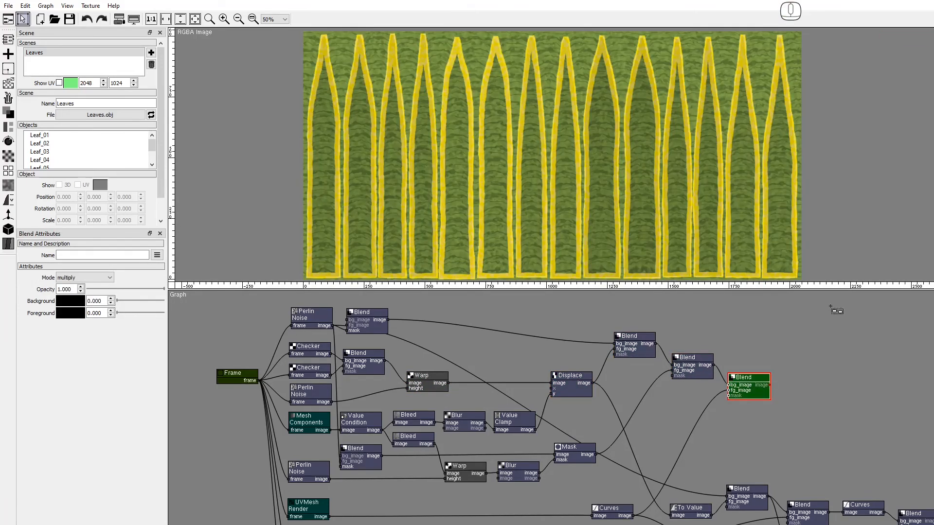
left_click_drag(109, 288, 124, 287)
left_click(753, 391)
Step: Inspect the final value Blend and the To Normal output with the updated stripes
left_click_drag(822, 407, 677, 343, "alt")
left_click(776, 447)
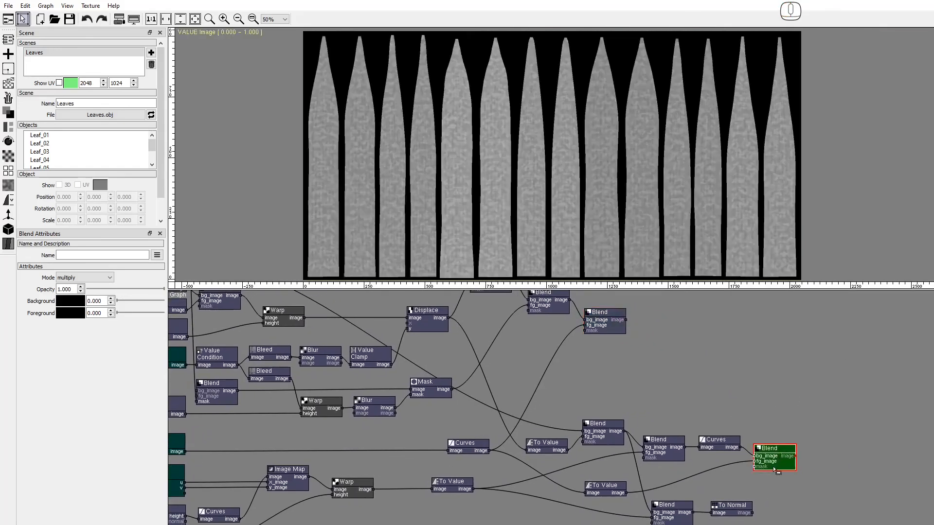
left_click(730, 508)
Step: Save the final color Blend's image over snake_plant_albedo.png in the Snake Plant folder
left_click(603, 327)
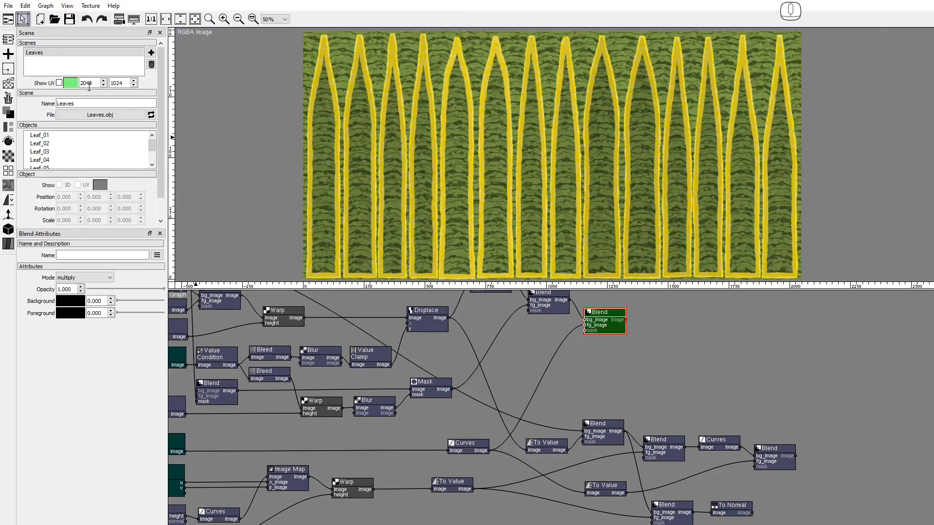
left_click(10, 6)
left_click(35, 107)
left_click(123, 97)
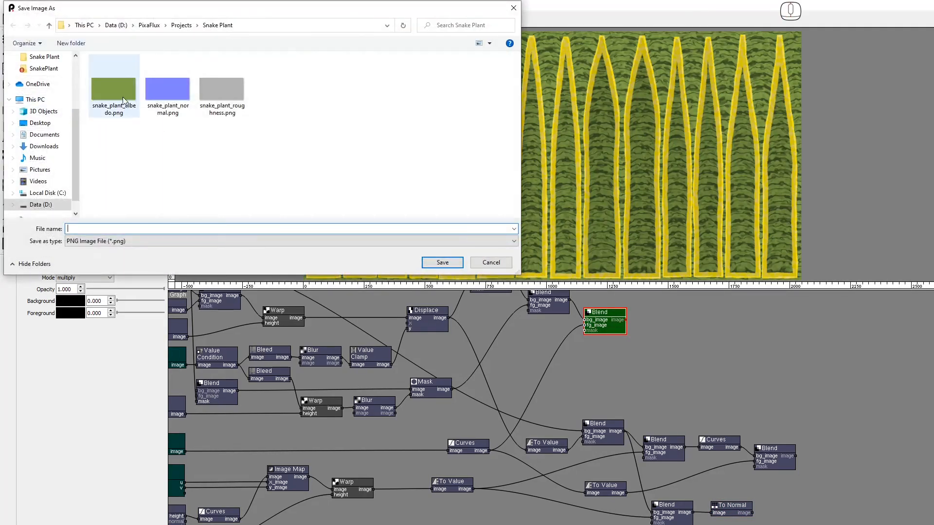
left_click(443, 262)
left_click(490, 258)
Step: Save the final value Blend's image over snake_plant_roughness.png, replacing the existing file
left_click(773, 450)
left_click(8, 5)
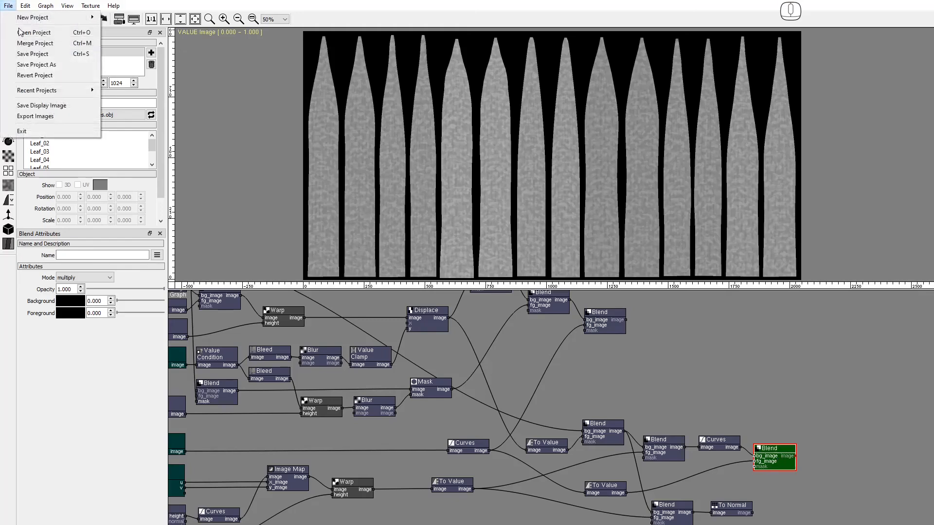
left_click(41, 105)
double_click(223, 94)
left_click(498, 257)
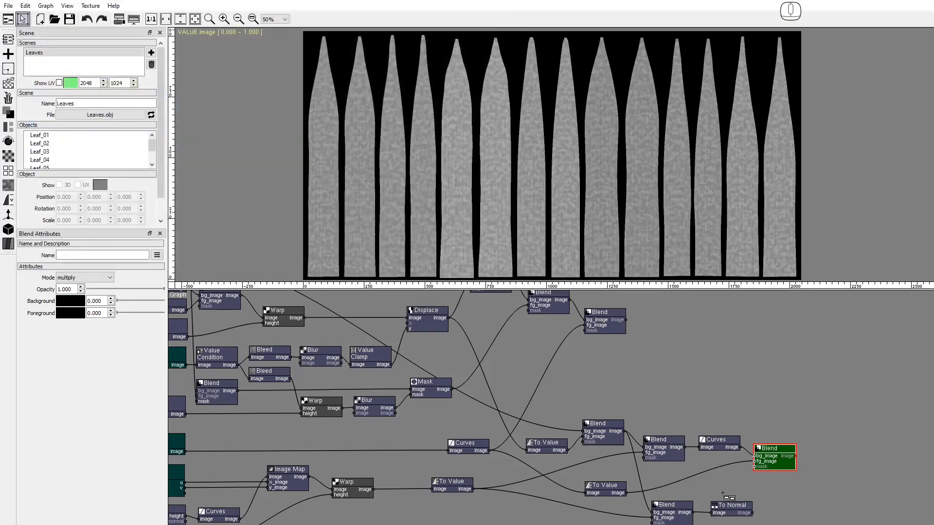
Step: Save the To Normal node's image over snake_plant_normal.png, replacing the existing file
left_click(730, 505)
left_click(8, 5)
left_click(41, 106)
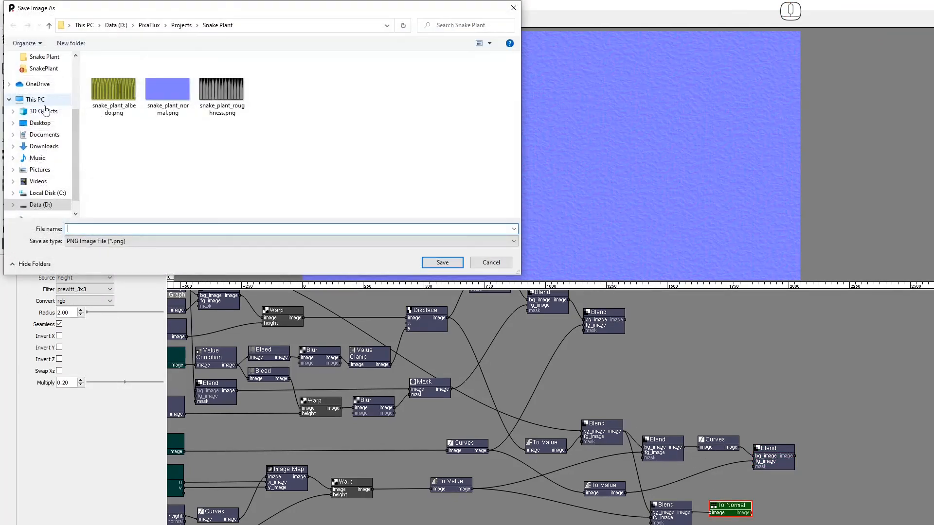
double_click(172, 90)
left_click(490, 257)
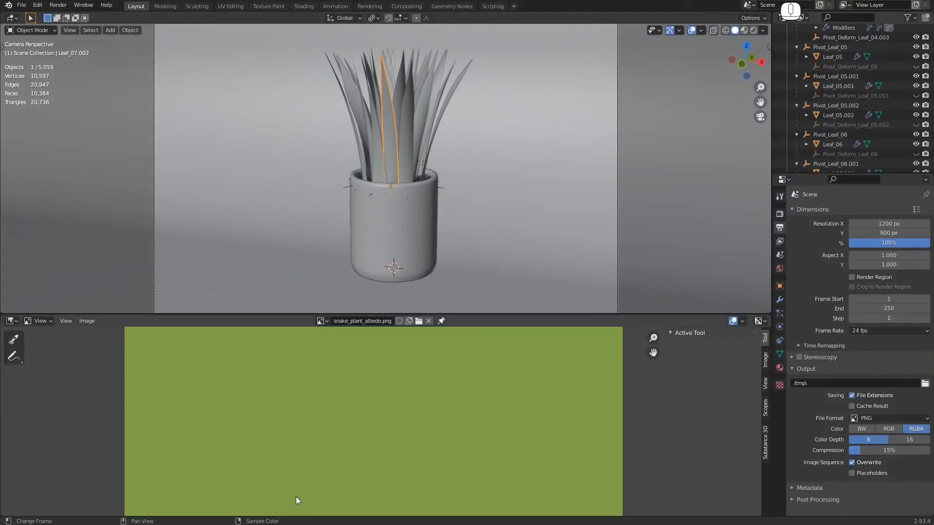
Step: Switch to Blender and refresh the snake plant textures in the image editor, from snake_plant_albedo.png through snake_plant_roughness.png
left_click(87, 321)
left_click(97, 377)
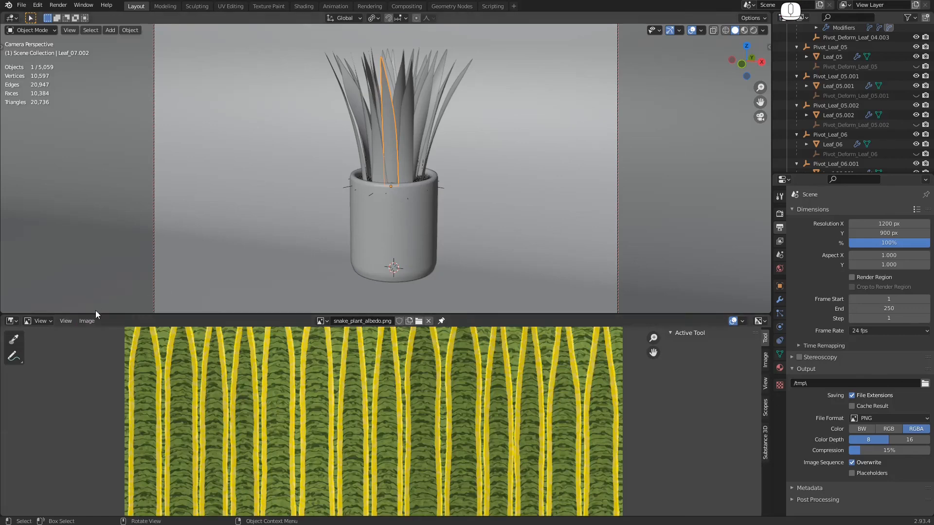
left_click(321, 321)
left_click(342, 362)
left_click(323, 323)
left_click(341, 373)
Step: Render a still image of the potted snake plant scene with the updated textures
left_click(58, 5)
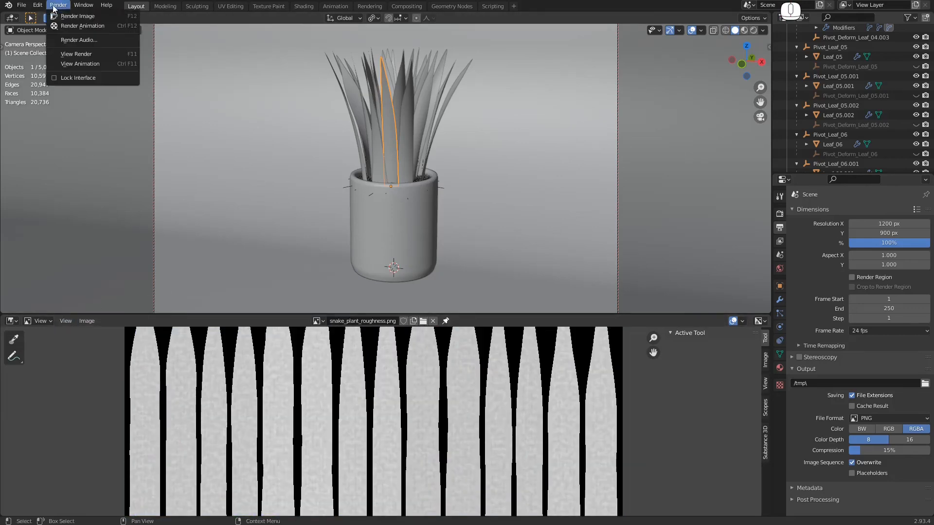
left_click(64, 15)
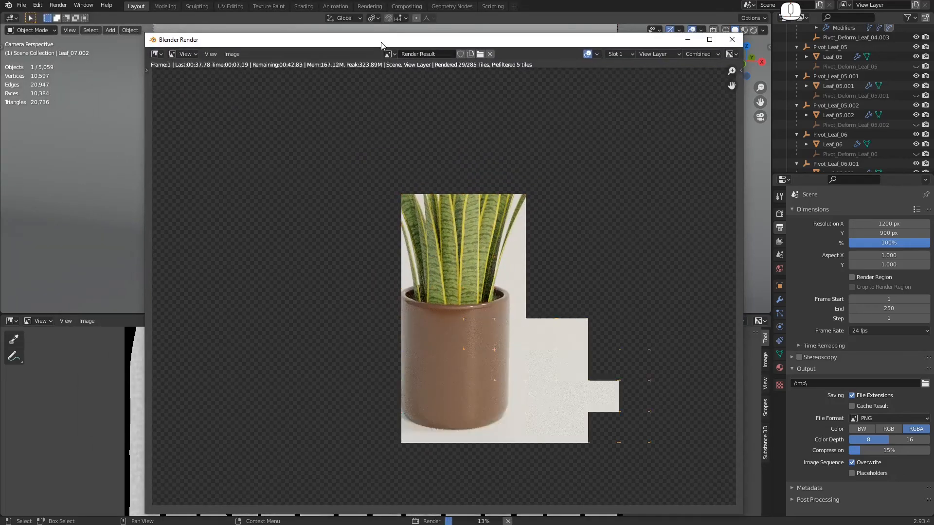